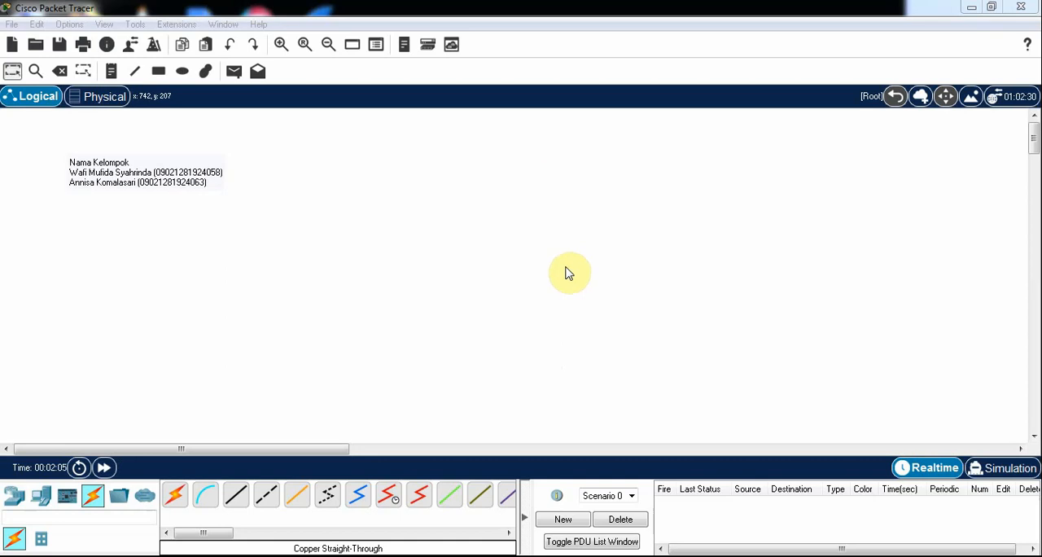
Place a 2901 router in the workspace, below and slightly right of the group-name note
left_click(44, 505)
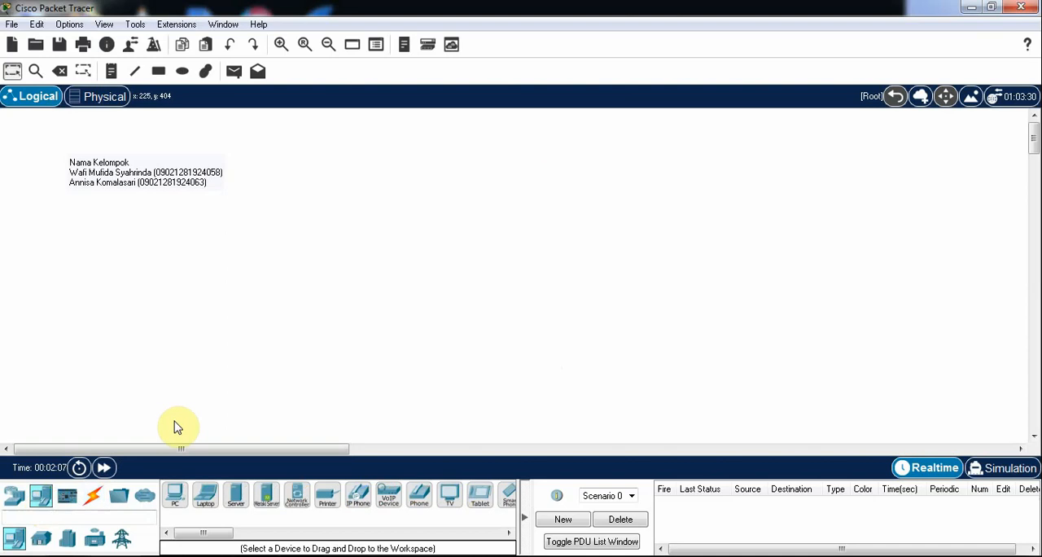
left_click(19, 496)
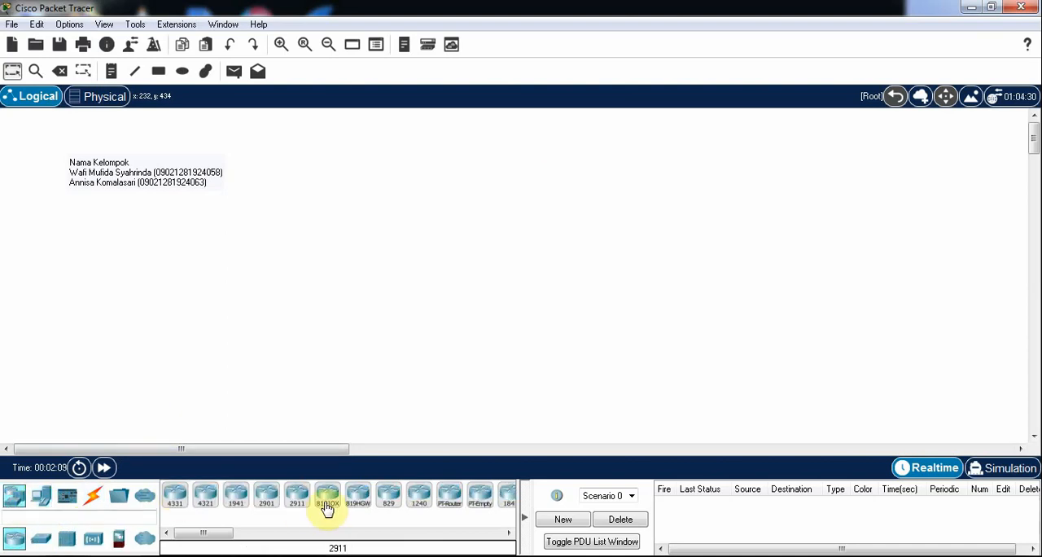
left_click(266, 494)
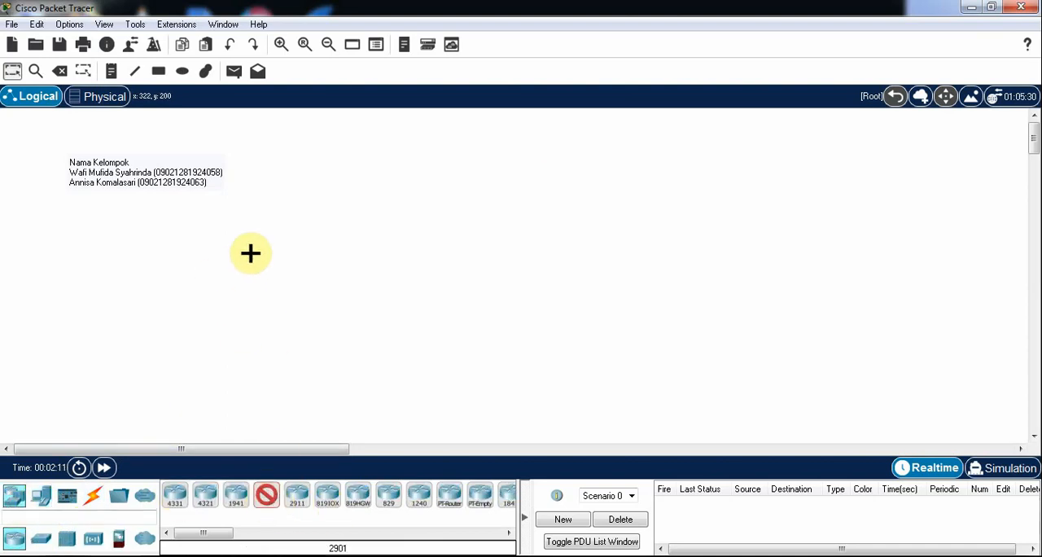
left_click(251, 254)
left_click(38, 505)
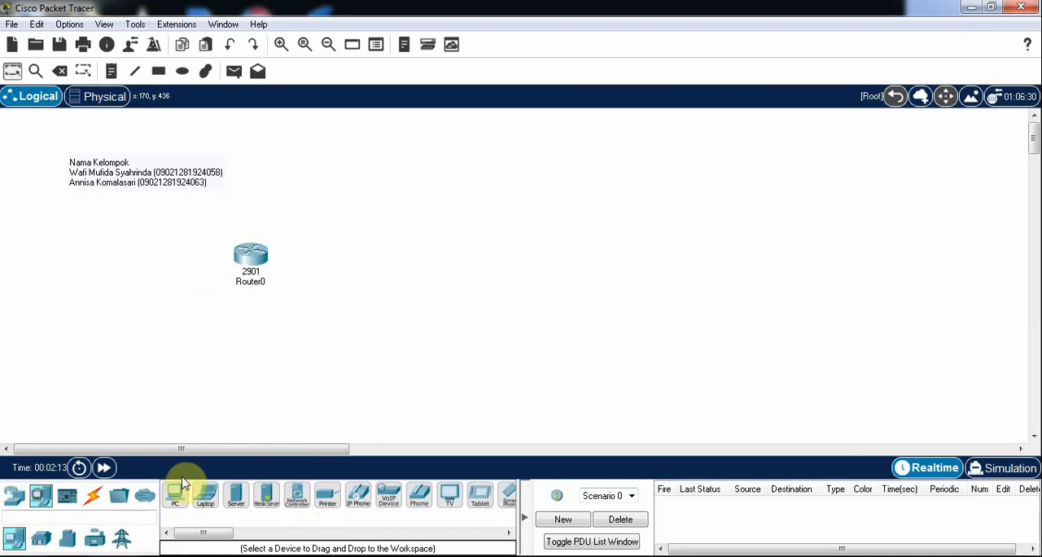
left_click(174, 494)
left_click(159, 395)
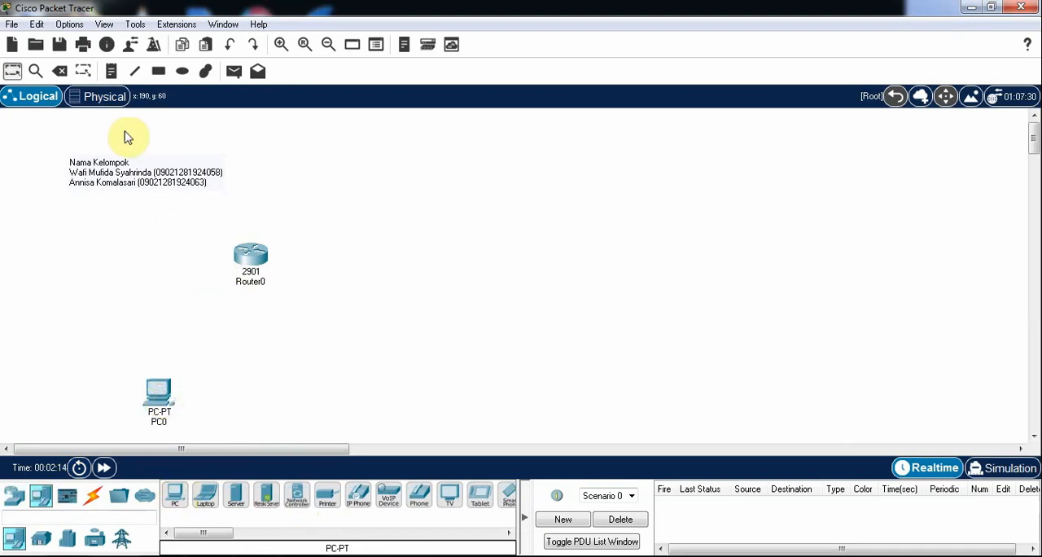
left_click(59, 71)
left_click(156, 390)
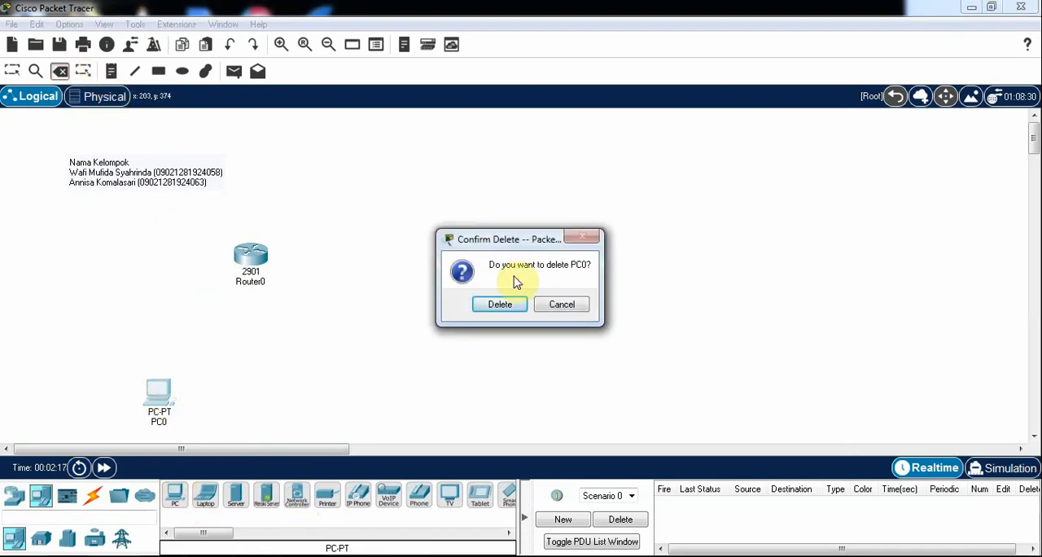
left_click(500, 303)
Place two PC-PT computers side by side below the router, one to each side of it
left_click(175, 494)
left_click(165, 379)
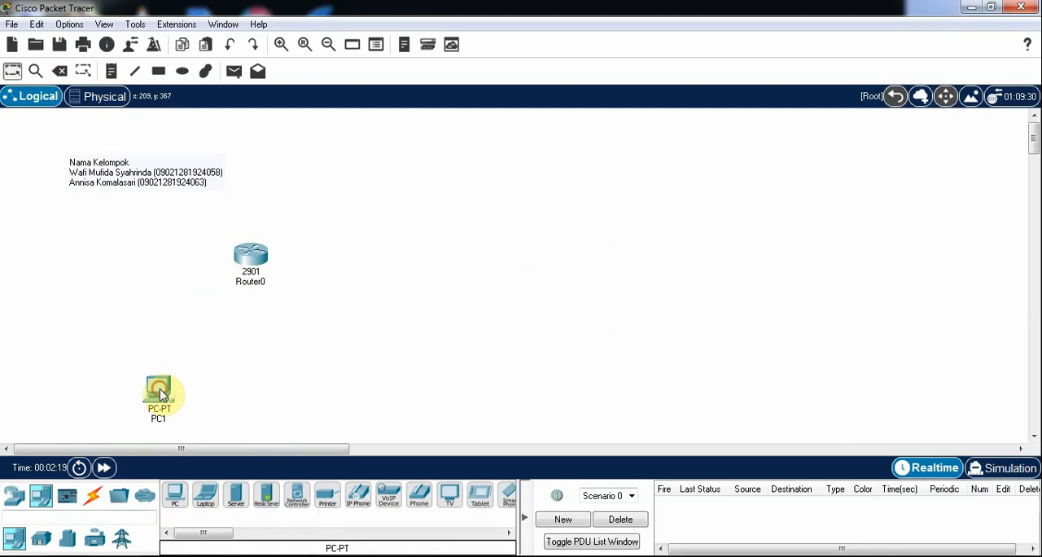
left_click(174, 494)
left_click(292, 382)
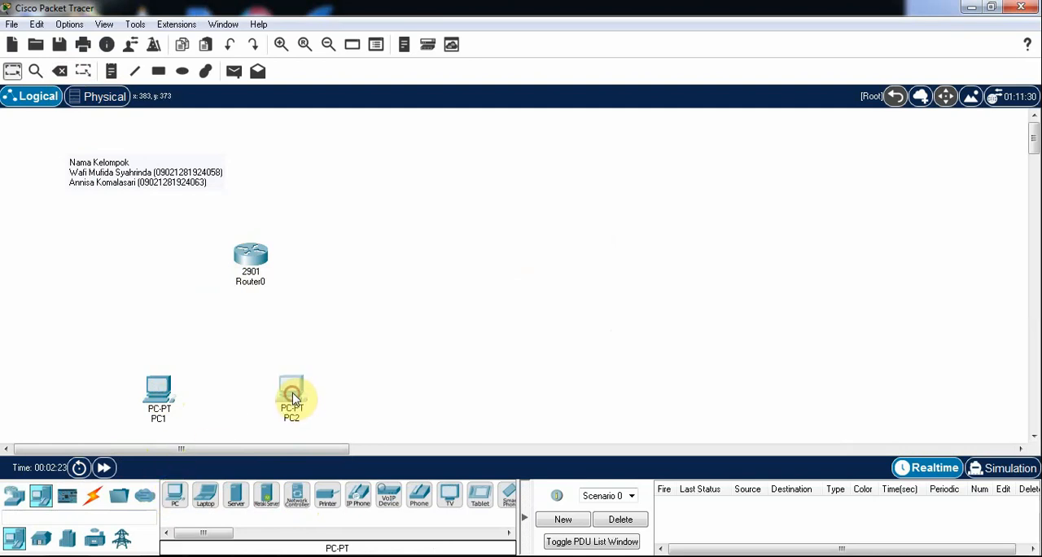
Give PC1 the static IPv4 address 192.168.1.2 with subnet mask 255.255.255.0
mouse_move(294, 399)
left_click(158, 388)
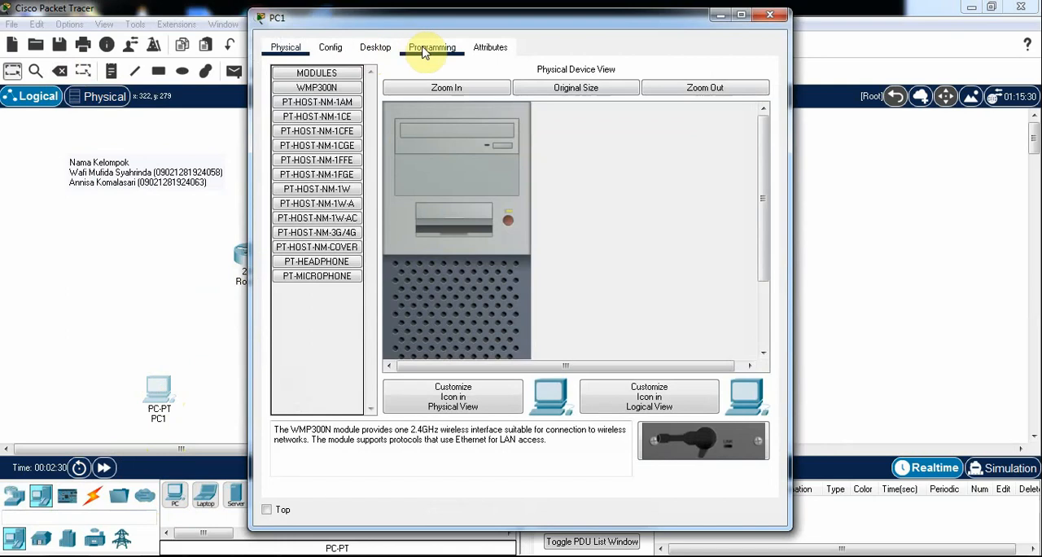
left_click(377, 48)
left_click(351, 112)
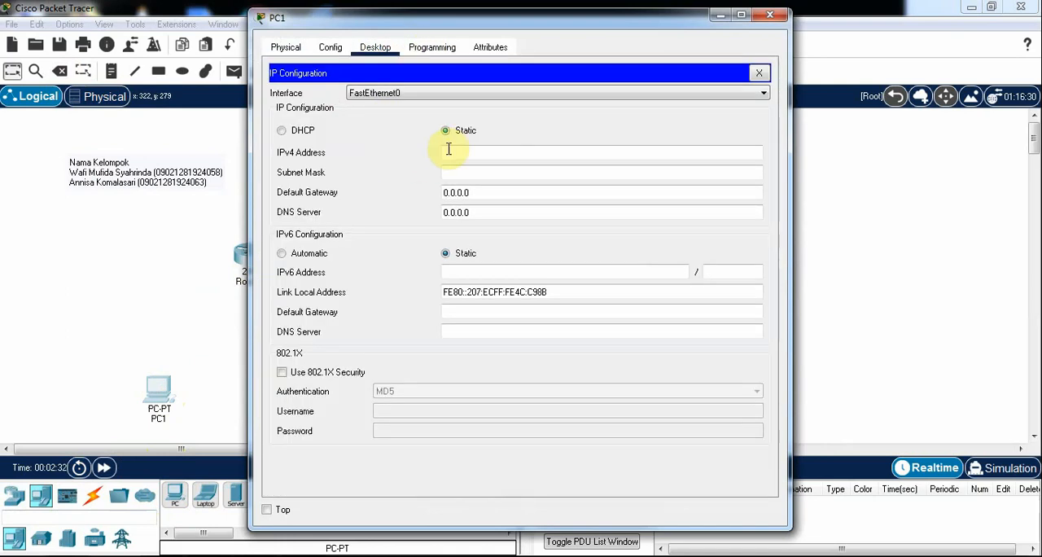
left_click(450, 152)
type("192")
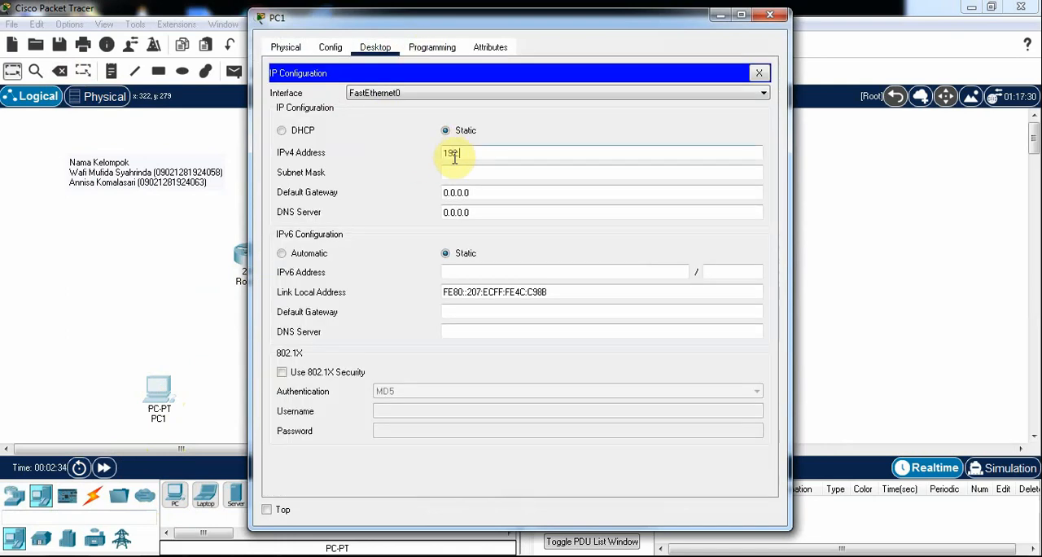
type(".168.1.2")
left_click(535, 173)
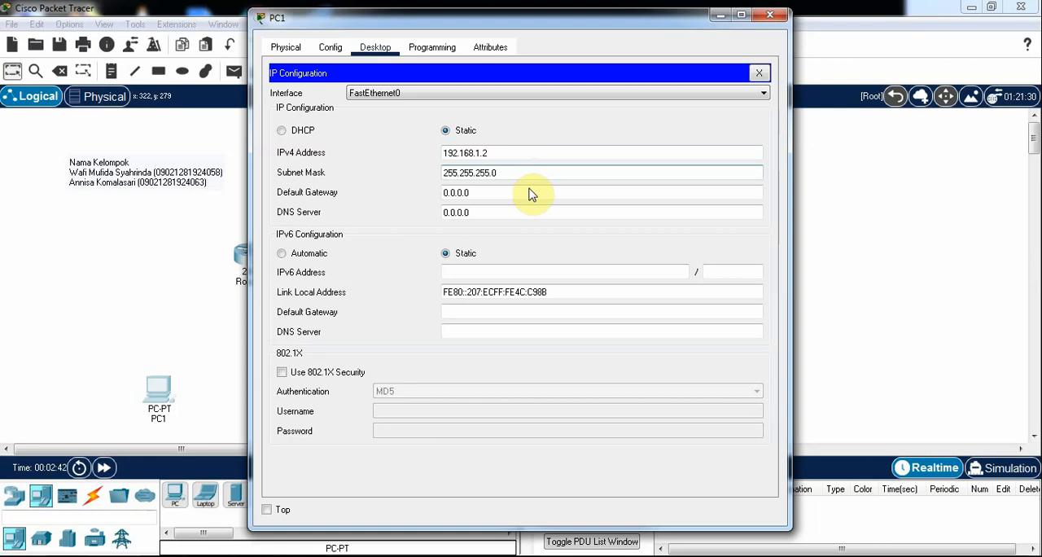
Set PC1's default gateway to 192.168.1.1 and close its configuration window
left_click_drag(478, 193, 425, 198)
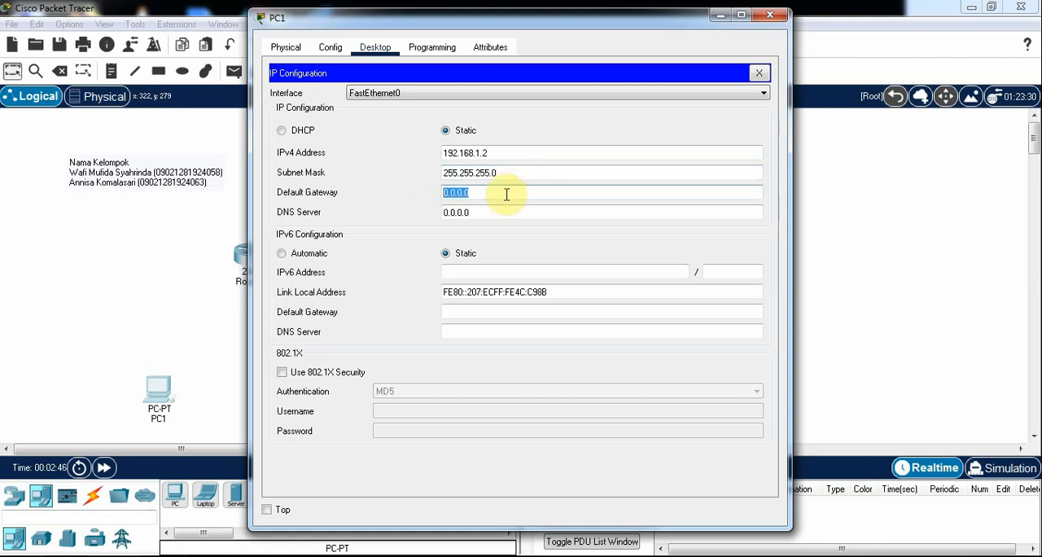
type("192.168.1.1")
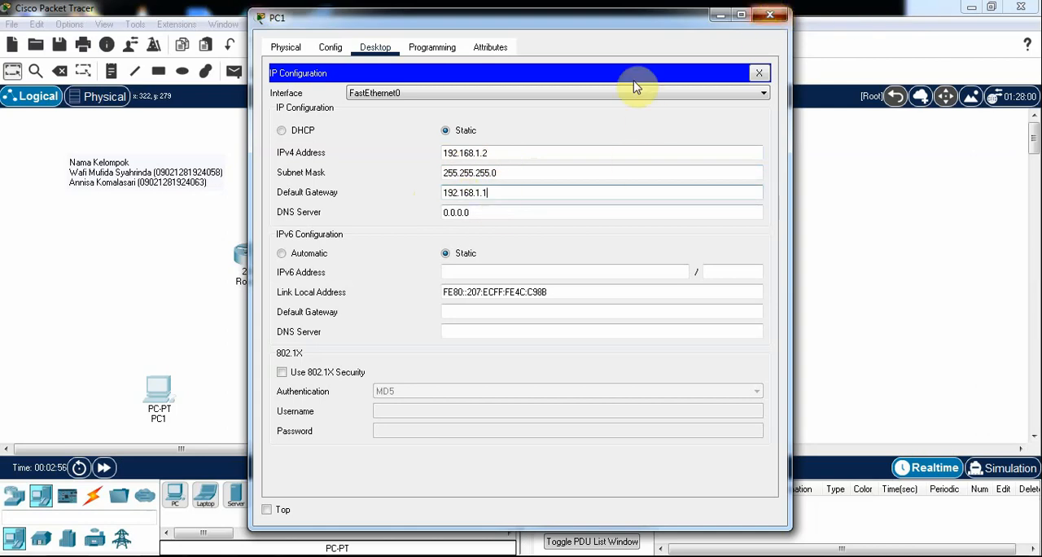
left_click(769, 14)
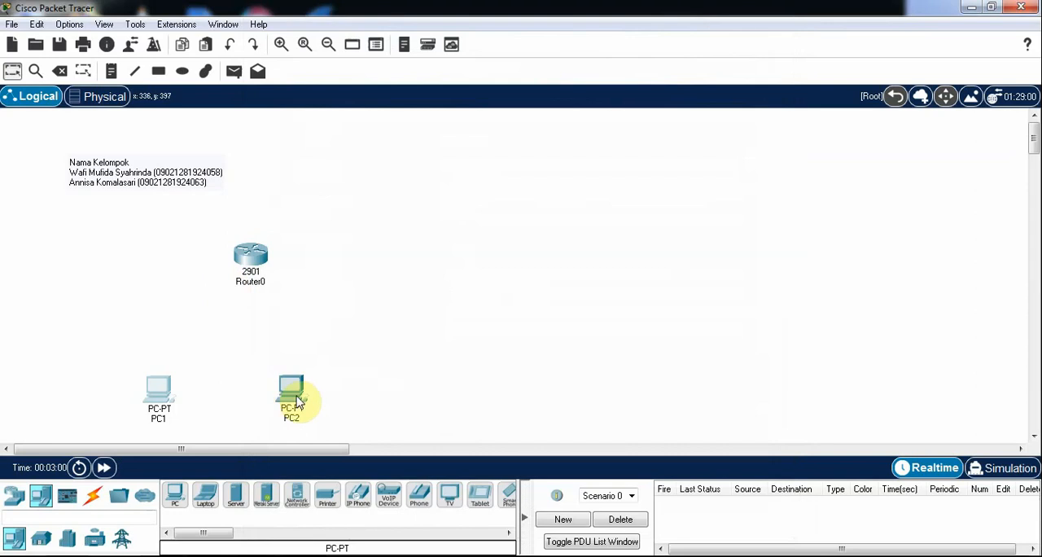
Give PC2 the static IPv4 address 192.168.2.2 with subnet mask 255.255.255.0
left_click(298, 400)
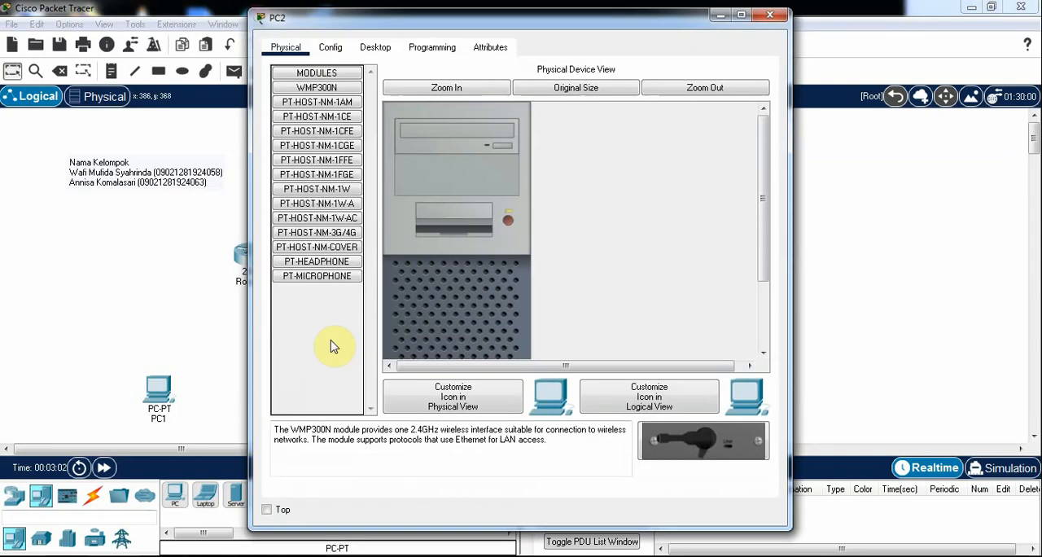
left_click(388, 49)
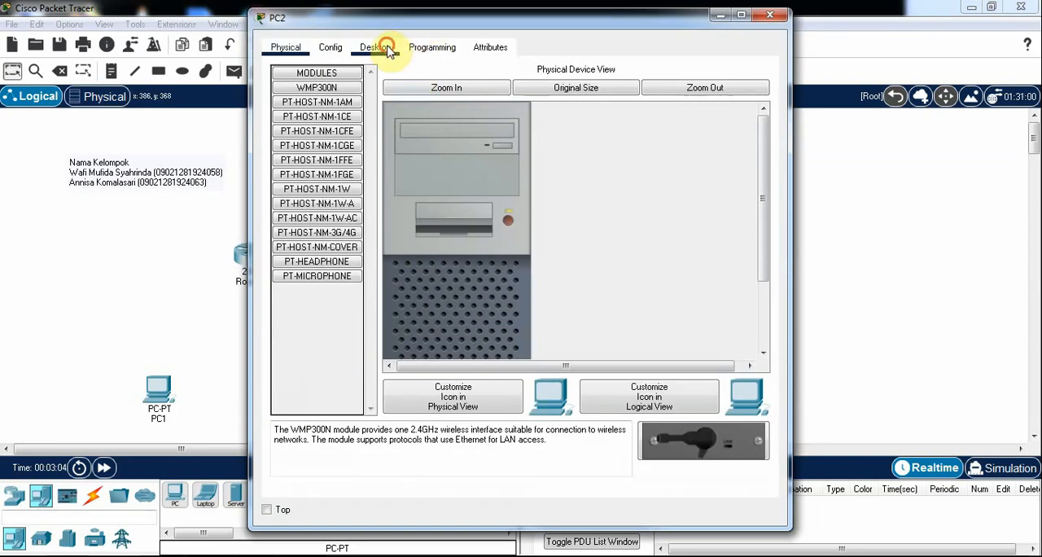
left_click(321, 148)
left_click(444, 153)
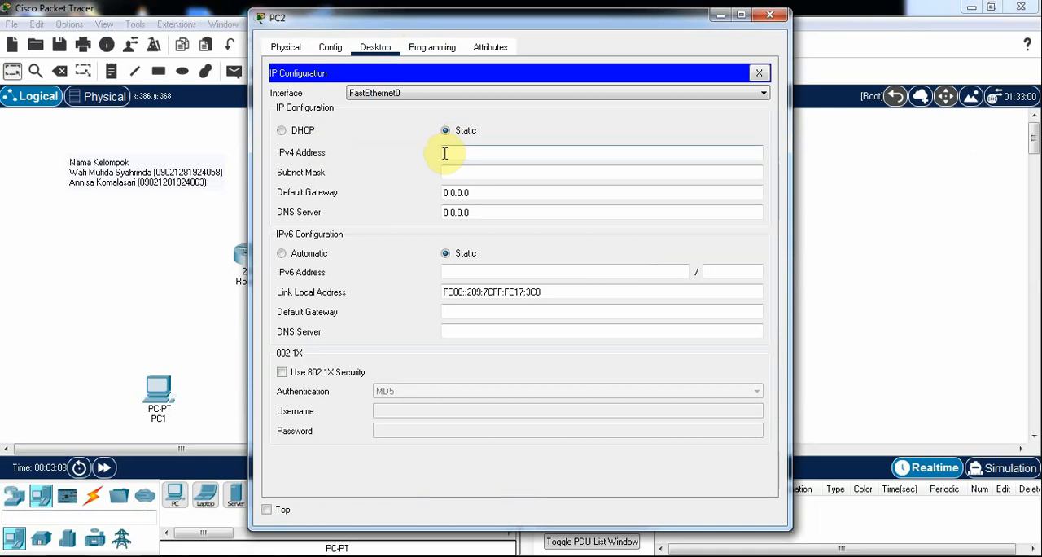
type("192")
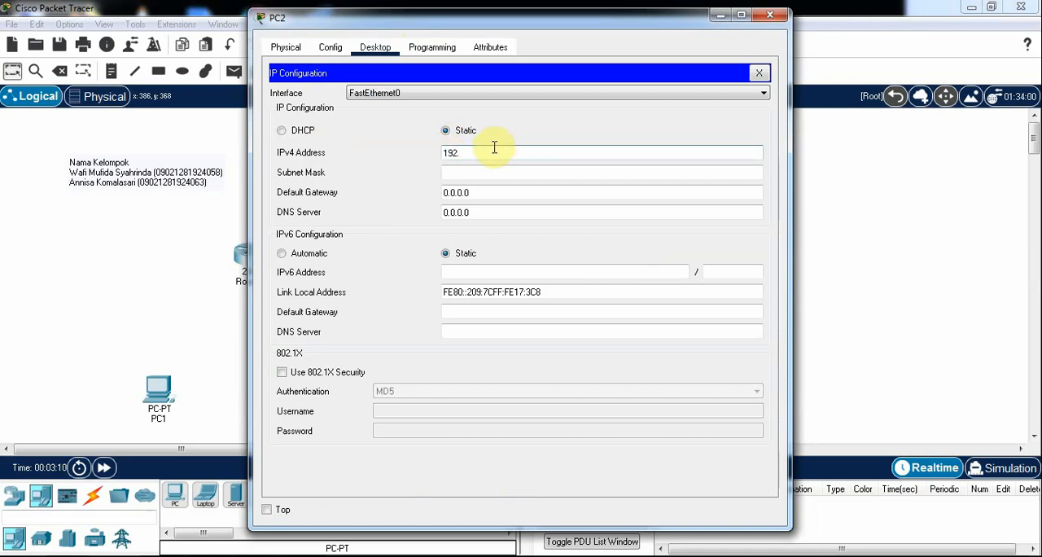
type(".168")
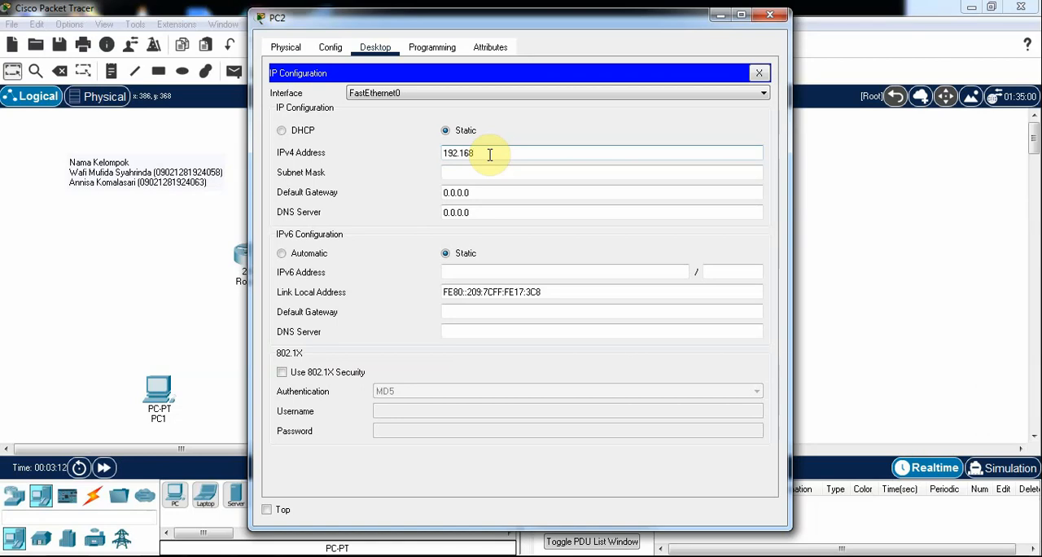
type(".2.2")
left_click(516, 173)
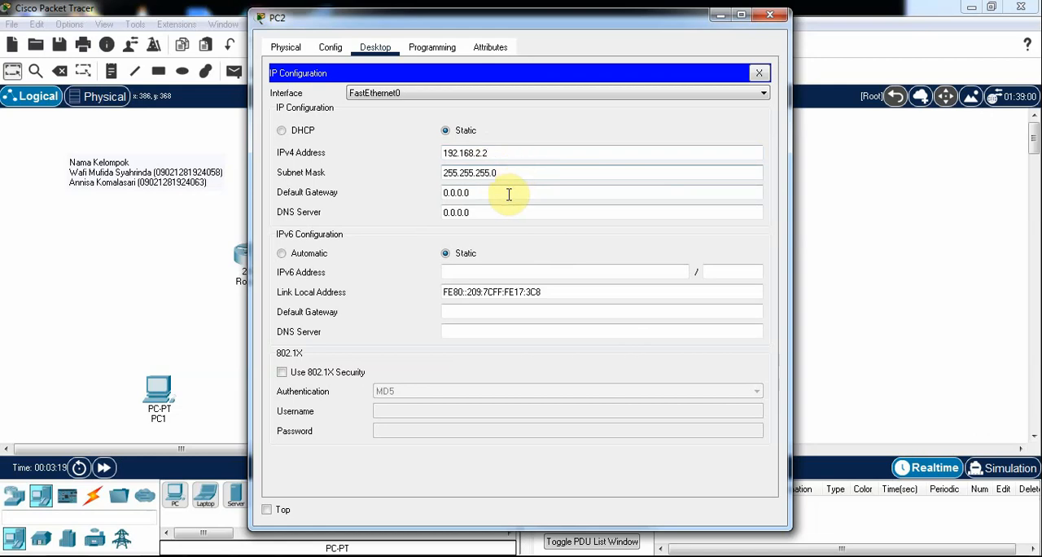
Set PC2's default gateway to 192.168.2.1 and close its configuration window
left_click(508, 194)
key("BackSpace")
key("BackSpace")
key("BackSpace")
key("BackSpace")
key("BackSpace")
key("BackSpace")
key("BackSpace")
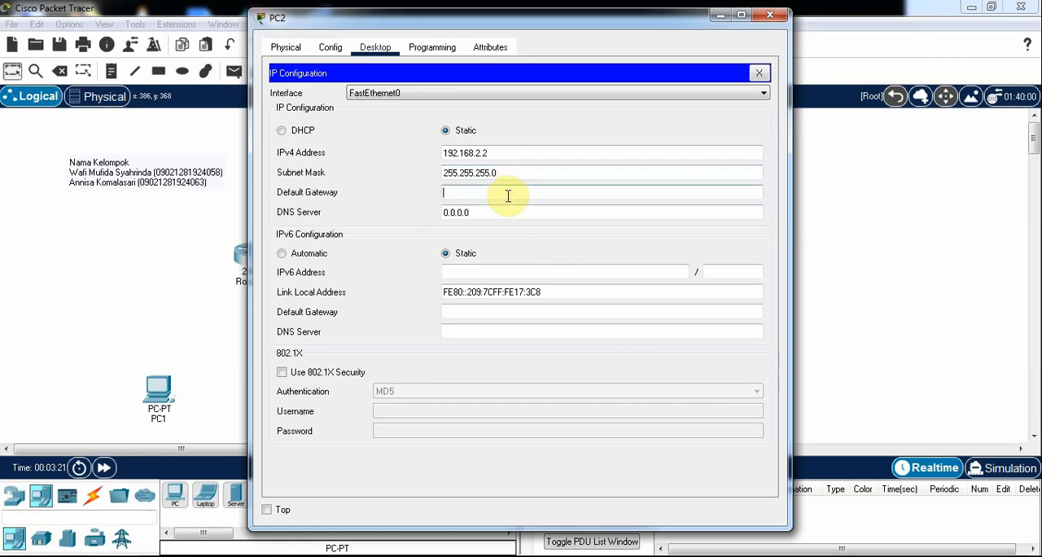
type("192.168.2.1")
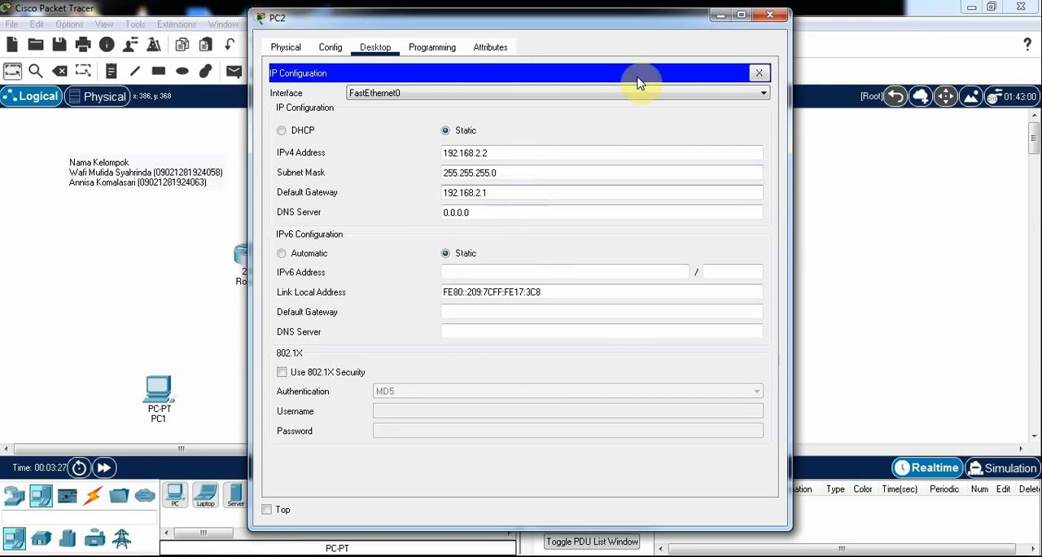
left_click(771, 18)
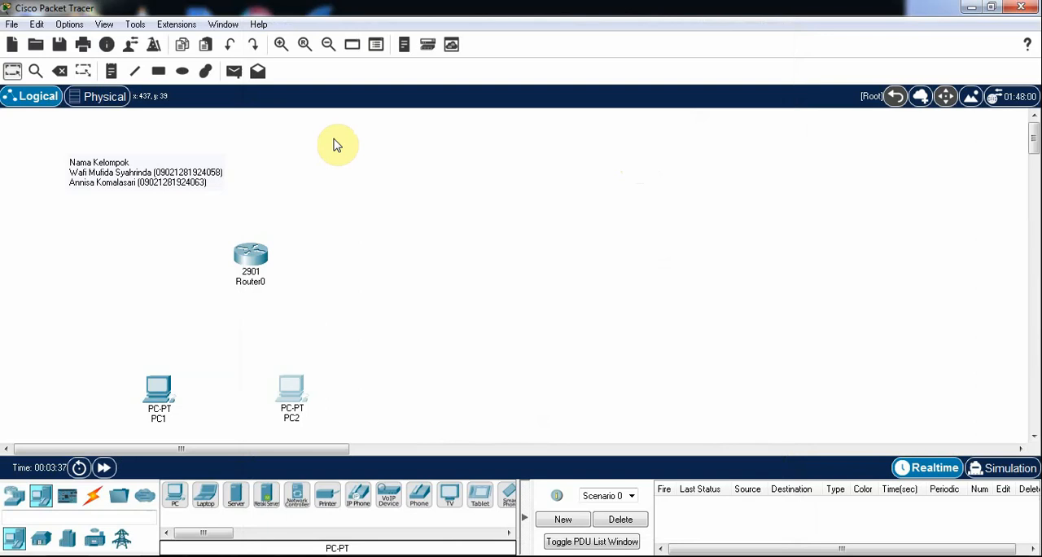
Connect PC1's FastEthernet0 to Router0's GigabitEthernet0/0 with a copper straight-through cable
left_click(98, 500)
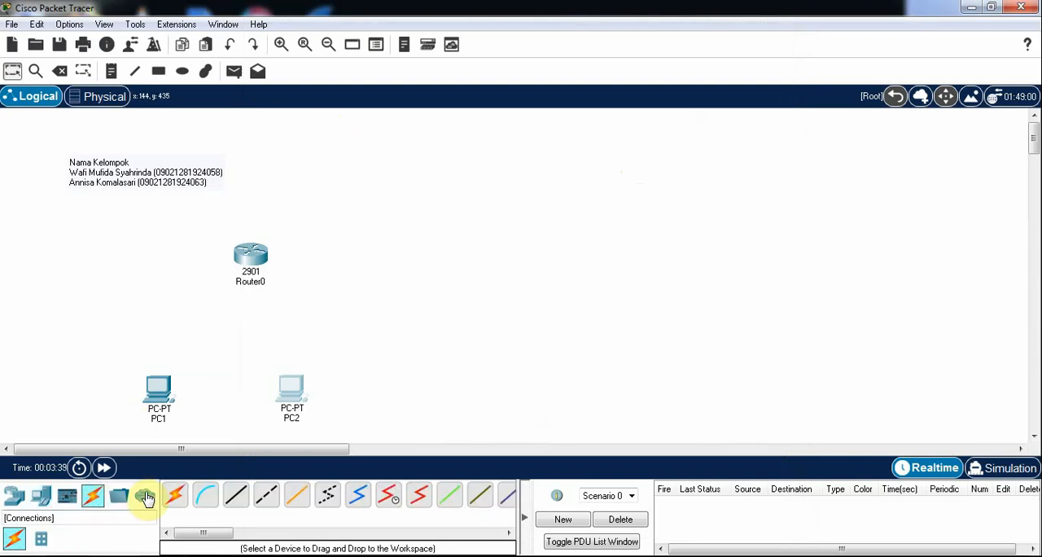
left_click(236, 498)
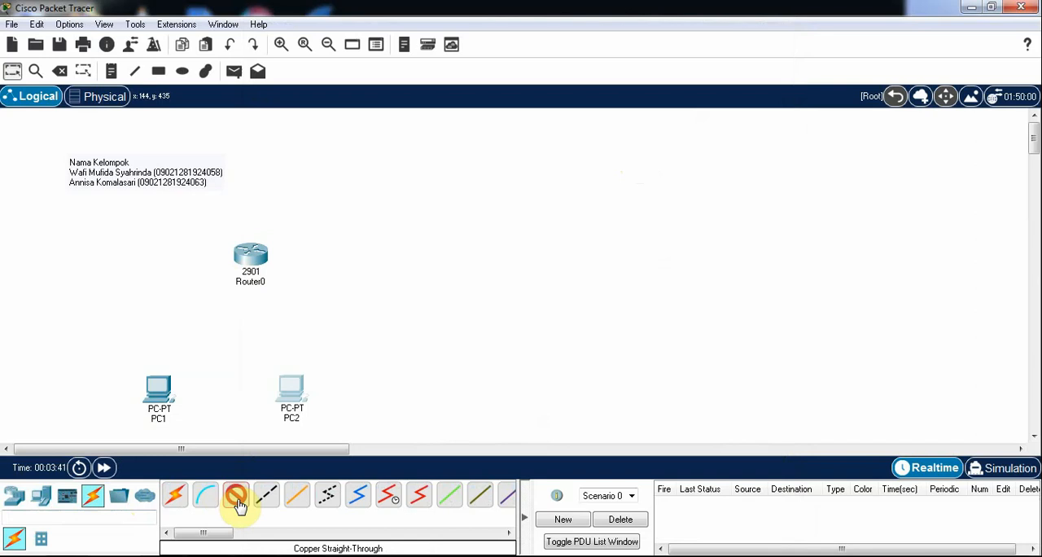
left_click(159, 392)
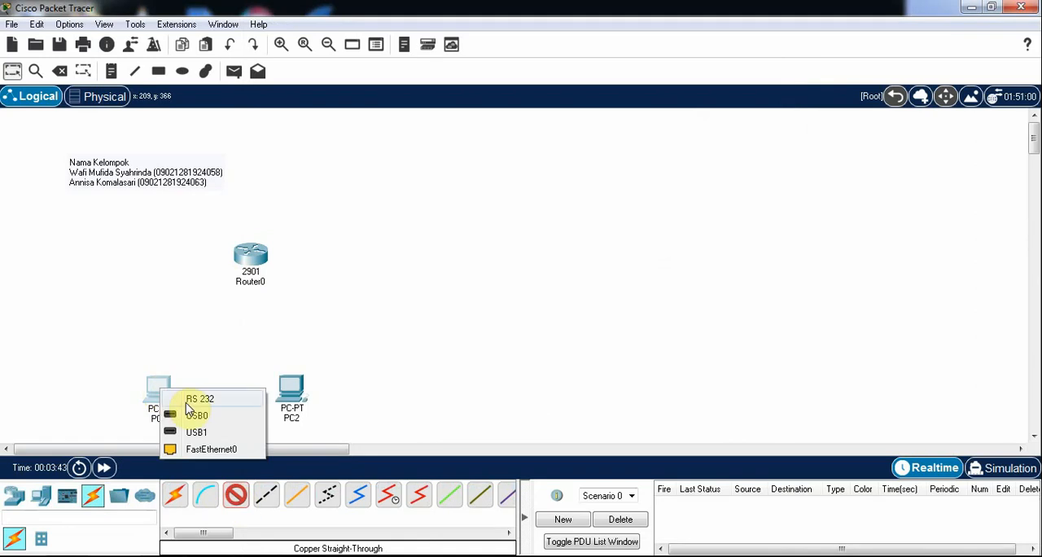
left_click(199, 447)
left_click(251, 259)
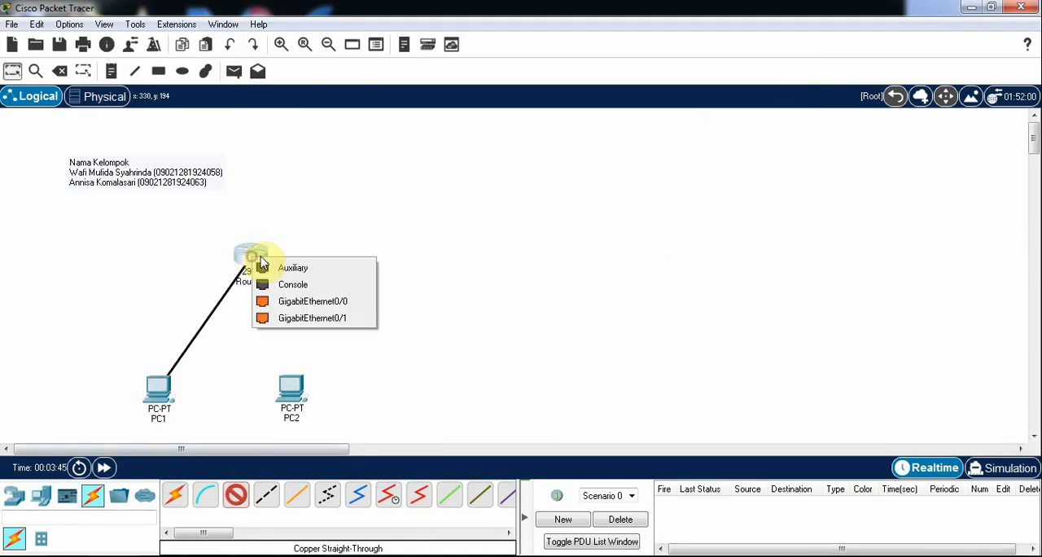
left_click(279, 303)
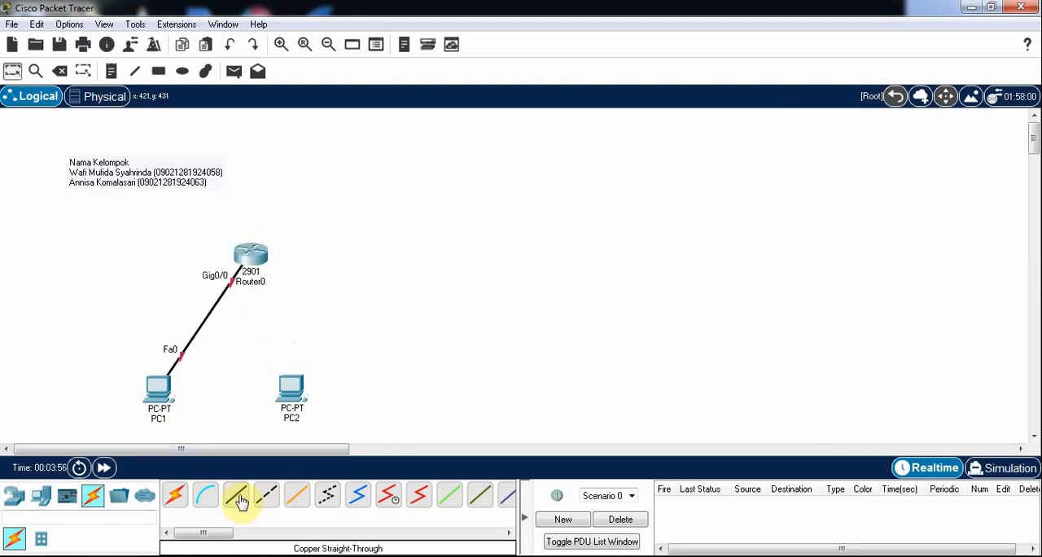
Connect PC2's FastEthernet0 to Router0's GigabitEthernet0/1 with a copper straight-through cable
left_click(238, 499)
left_click(289, 384)
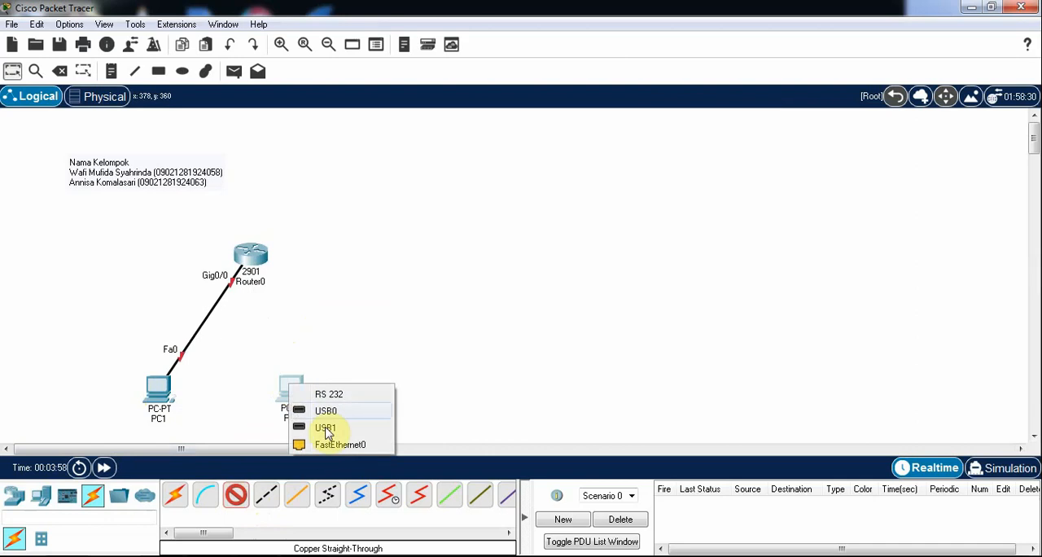
left_click(324, 446)
left_click(247, 256)
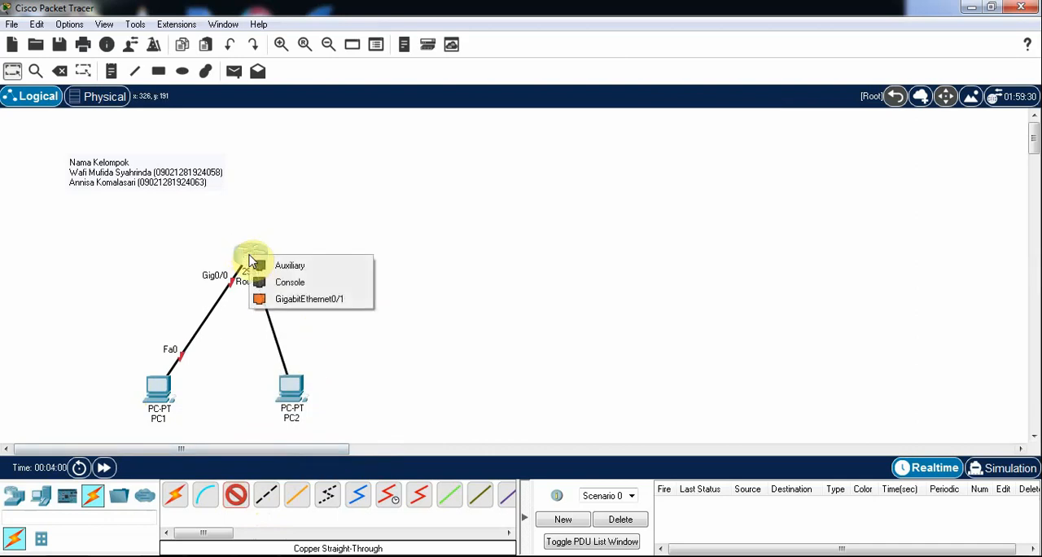
left_click(298, 308)
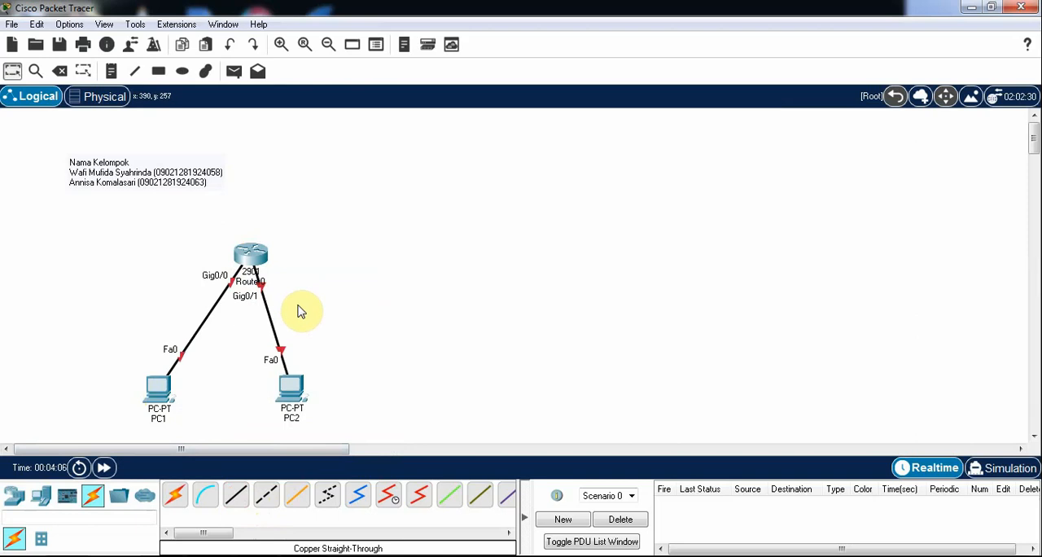
Reposition PC2 and PC1 slightly so they sit evenly on both sides below the router
left_click_drag(292, 391, 316, 383)
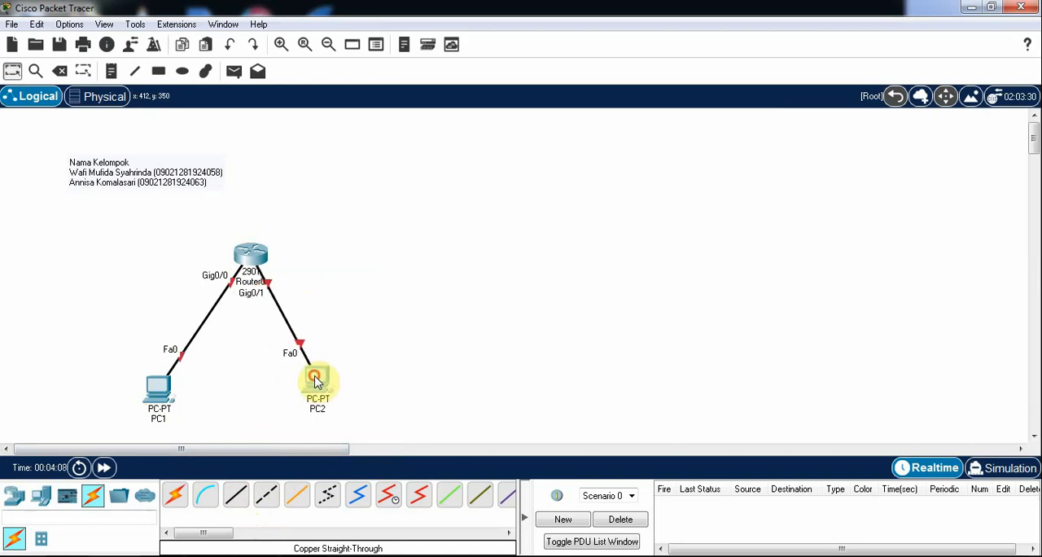
left_click_drag(159, 390, 169, 379)
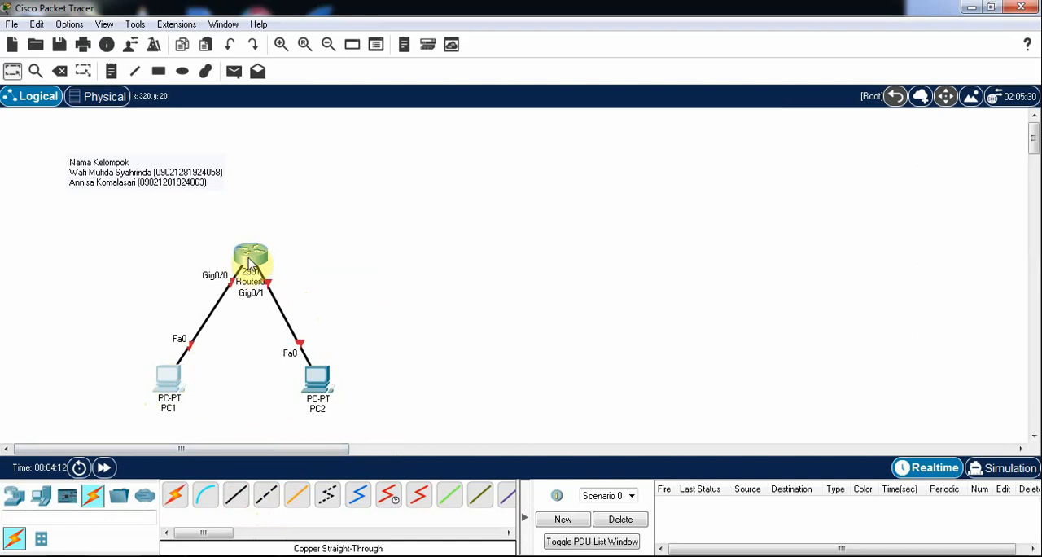
Open Router0's command-line interface, answer n to the initial configuration dialog and start the router session
left_click(250, 255)
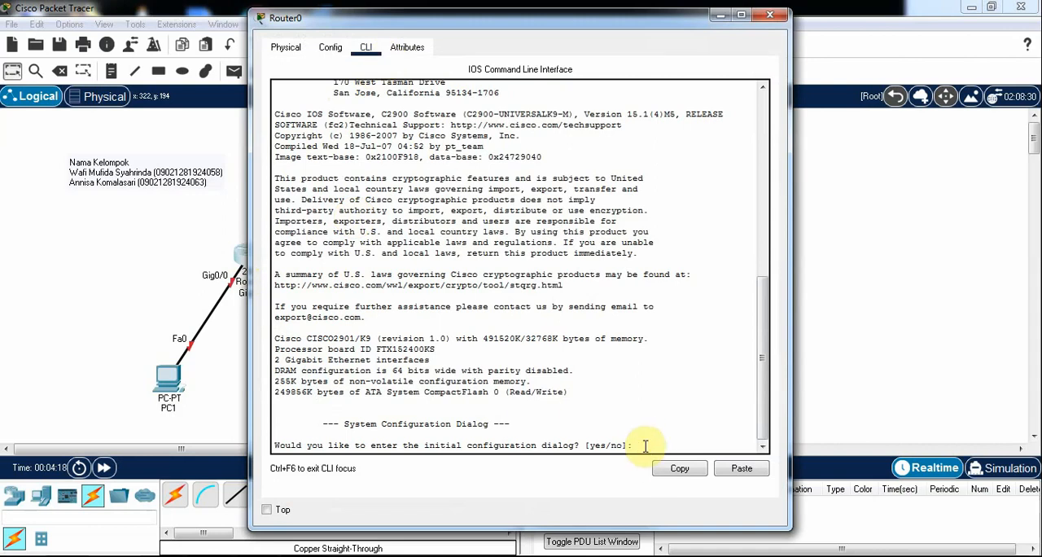
type("n")
key("Return")
key("Return")
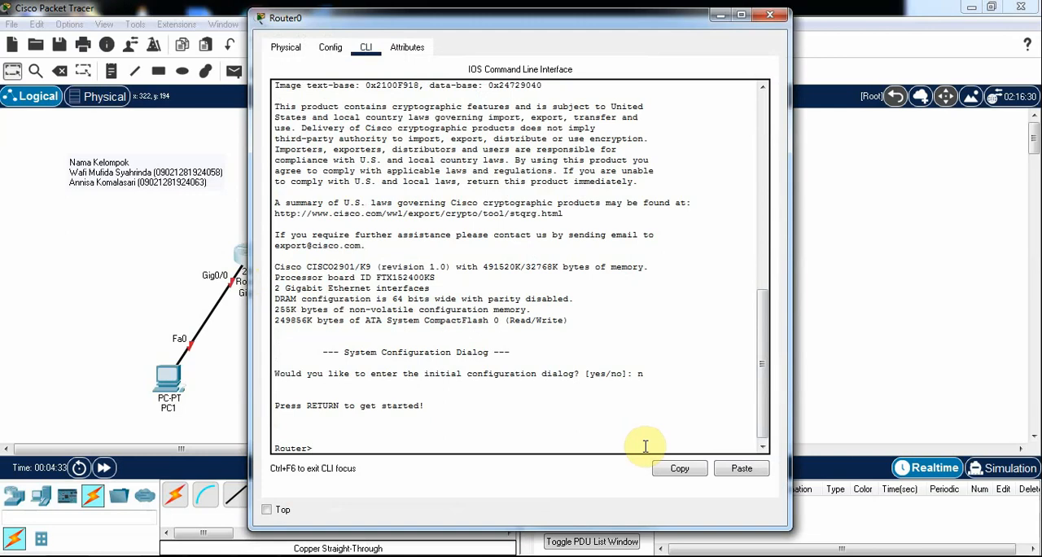
Enter privileged mode on Router0 with enable, and go into global configuration mode with configure terminal
type("enable")
key("Return")
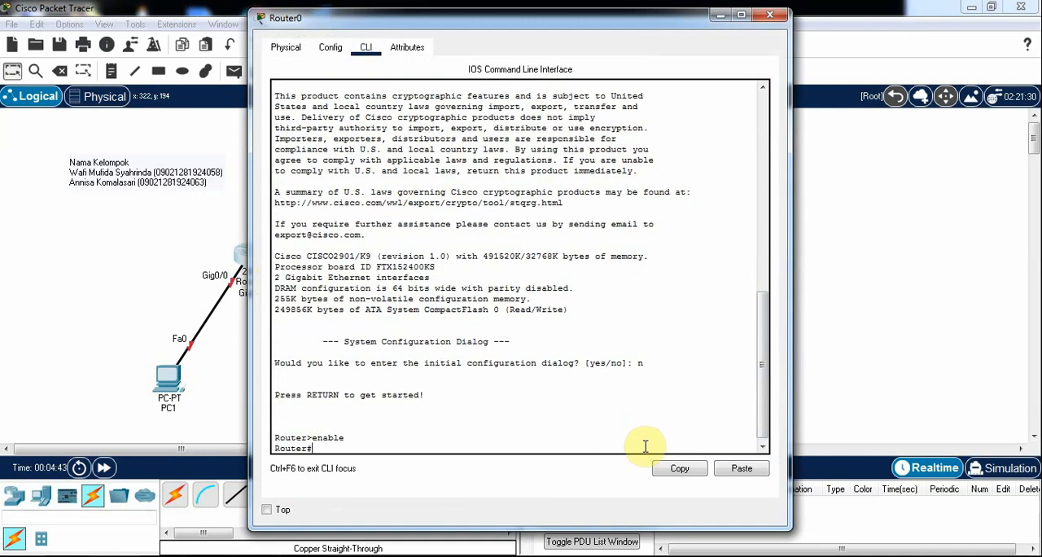
type("configure terminal")
key("Return")
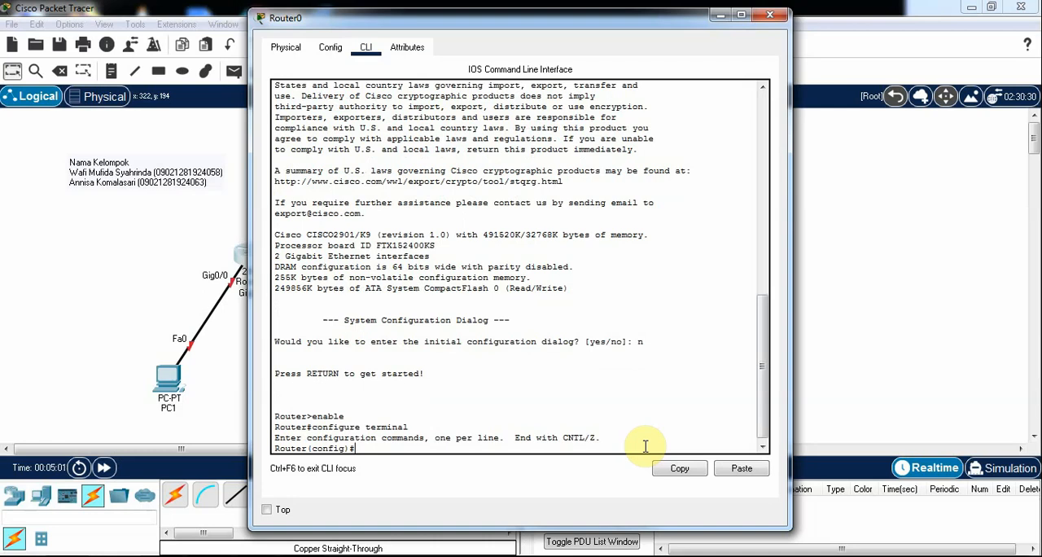
Enter interface configuration mode for GigabitEthernet0/0 on Router0
type("interface")
type("GigabitEthernet0")
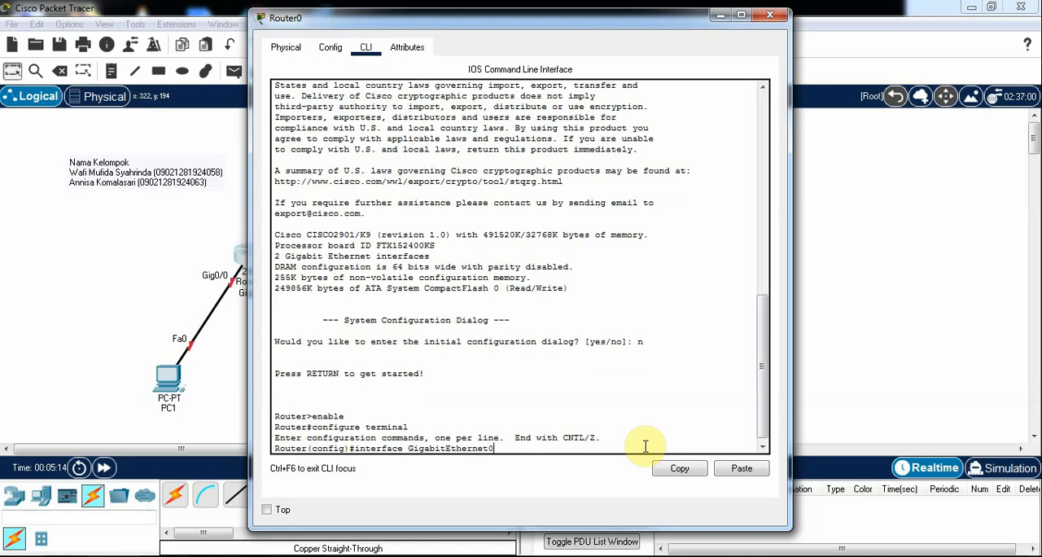
type("/0")
key("Return")
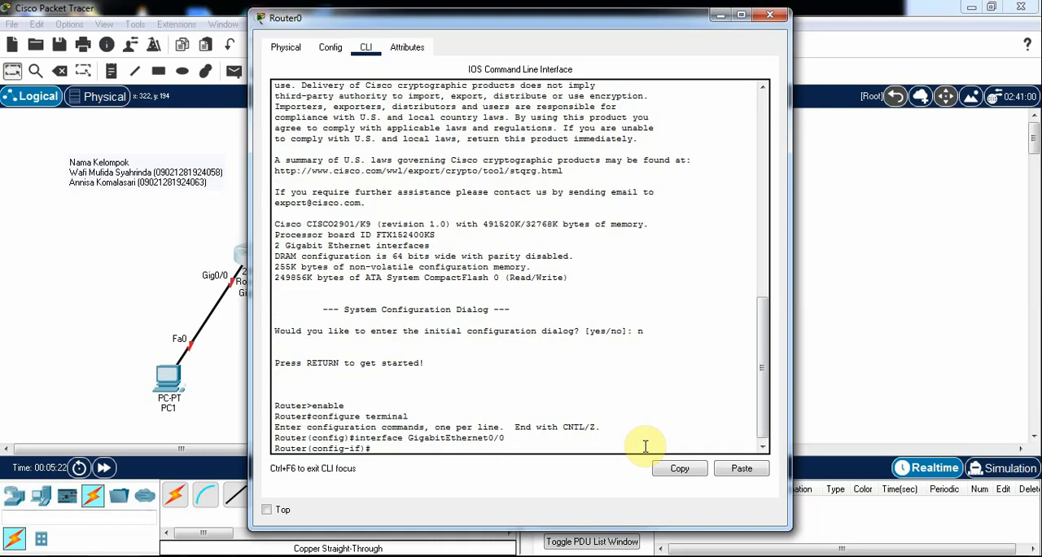
Assign IP address 192.168.1.1 with subnet mask 255.255.255.0 to GigabitEthernet0/0
type("ip address 192.168.1.1 255.255.255")
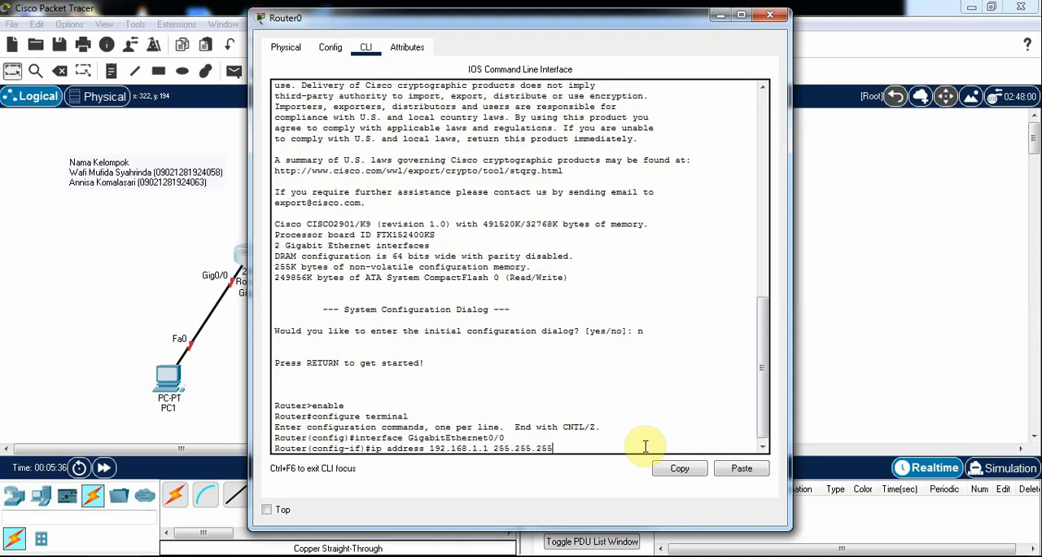
type(".0")
key("Return")
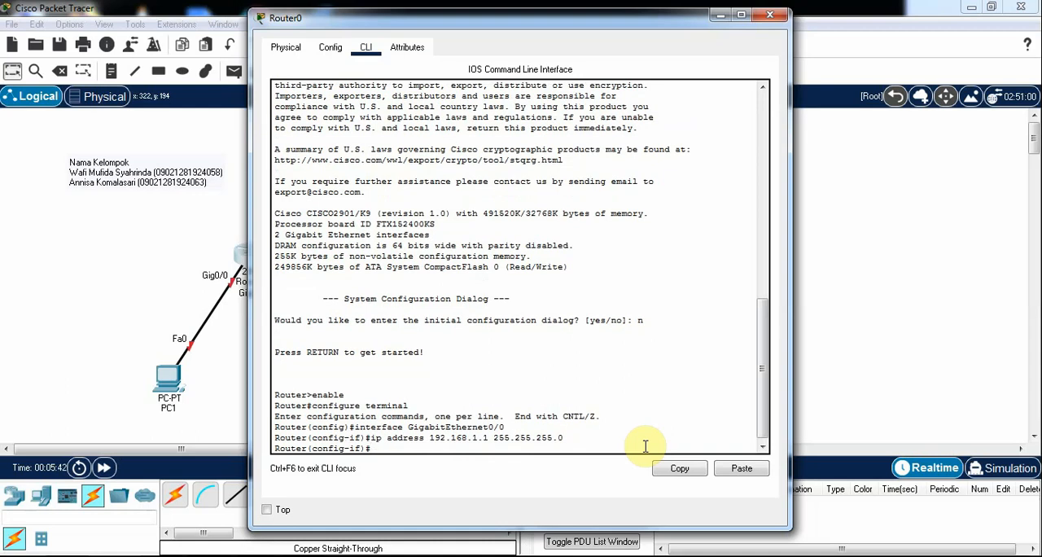
Enable GigabitEthernet0/0 with n sh, exit its interface configuration and close Router0's window
type("n sh")
key("Return")
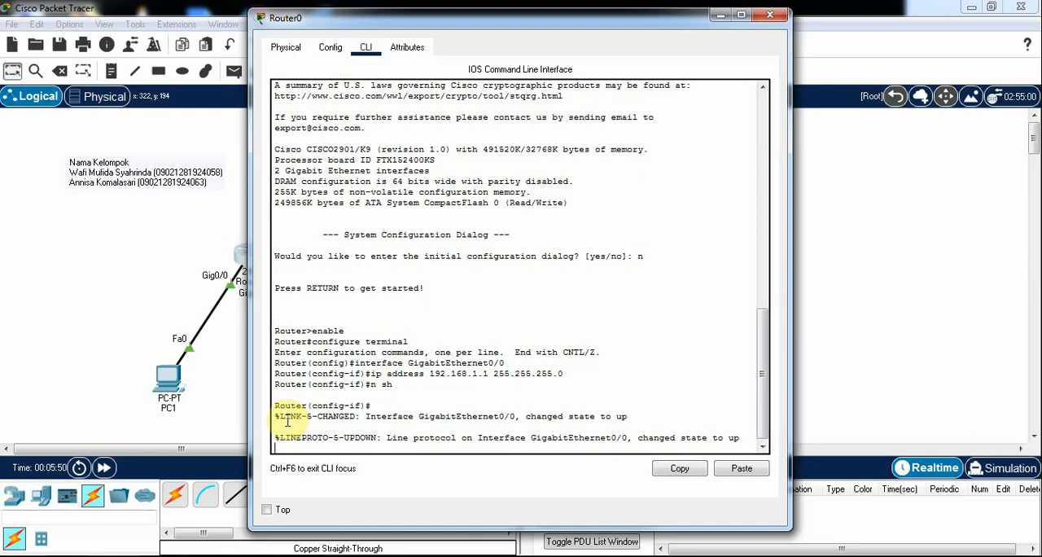
left_click_drag(276, 418, 560, 445)
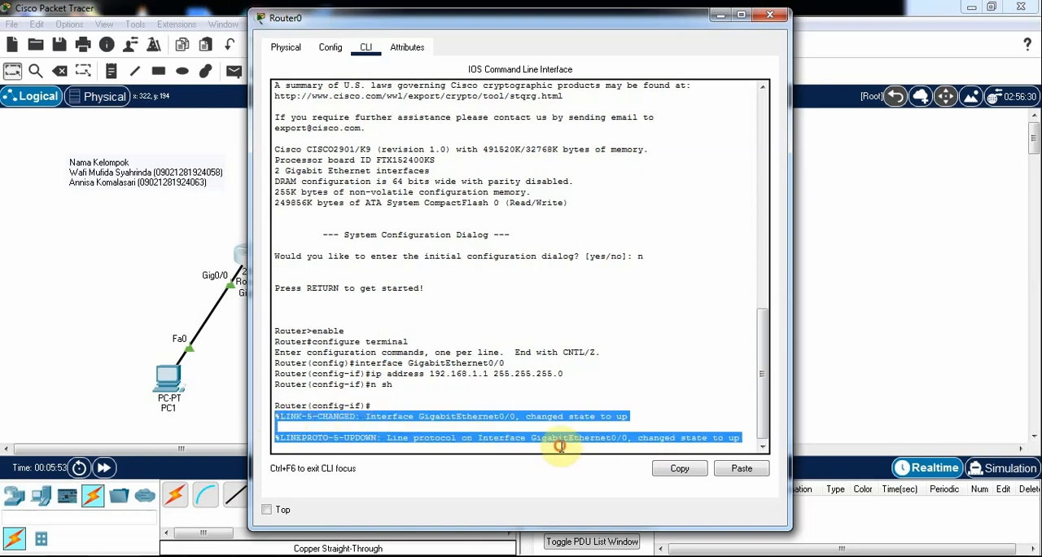
left_click(300, 444)
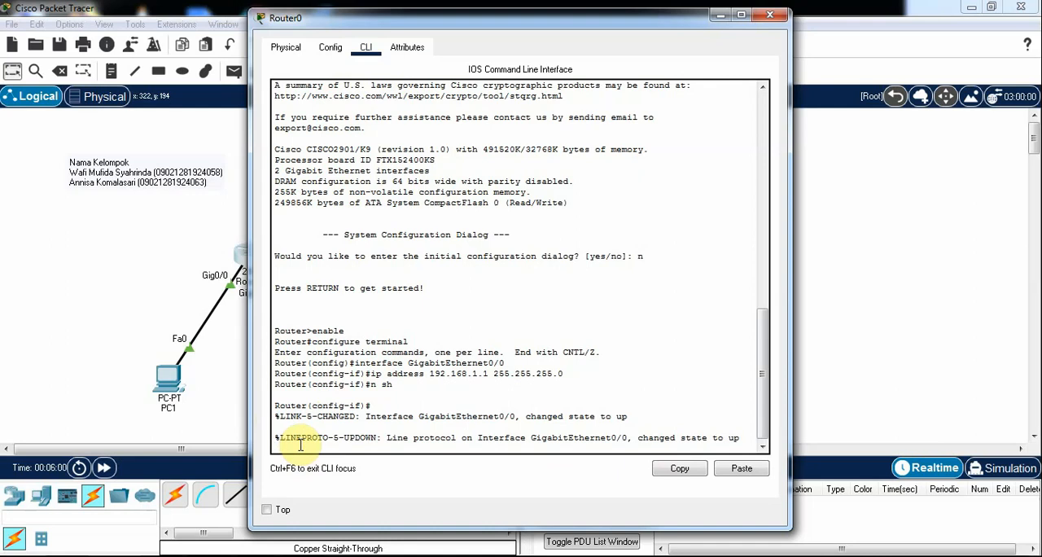
type("exit")
key("Return")
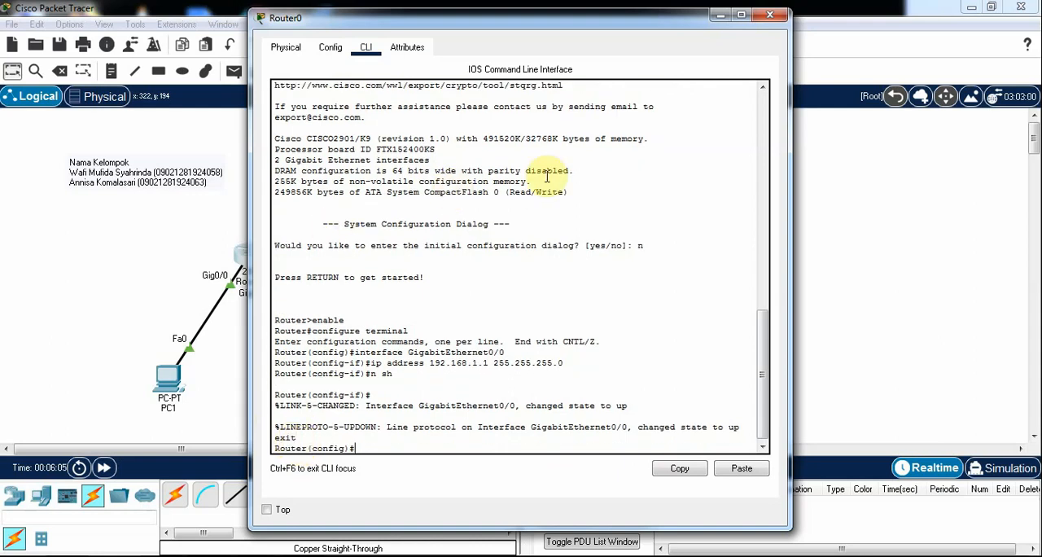
left_click(770, 18)
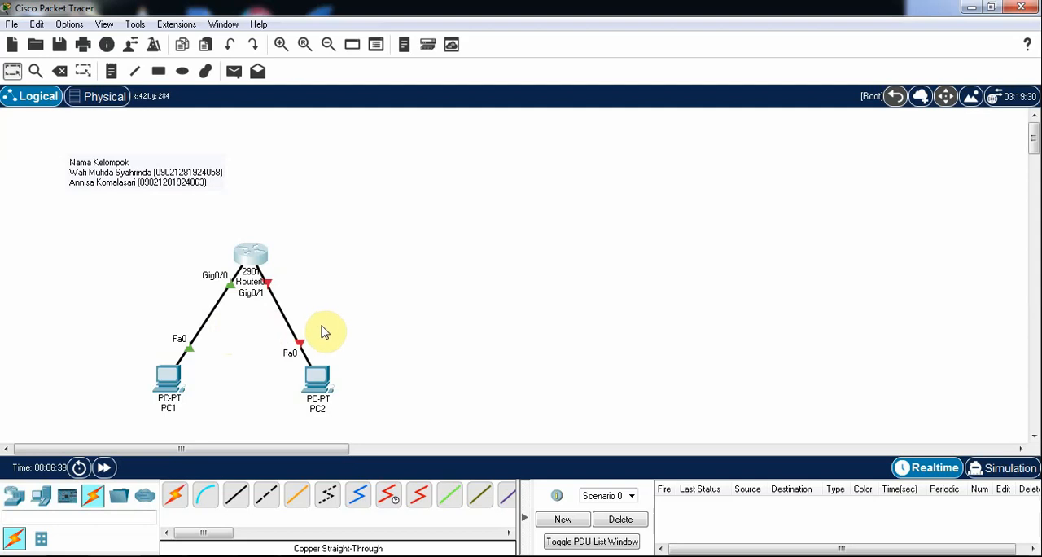
Reopen Router0's command line and enter interface configuration mode for GigabitEthernet0/1
left_click(252, 259)
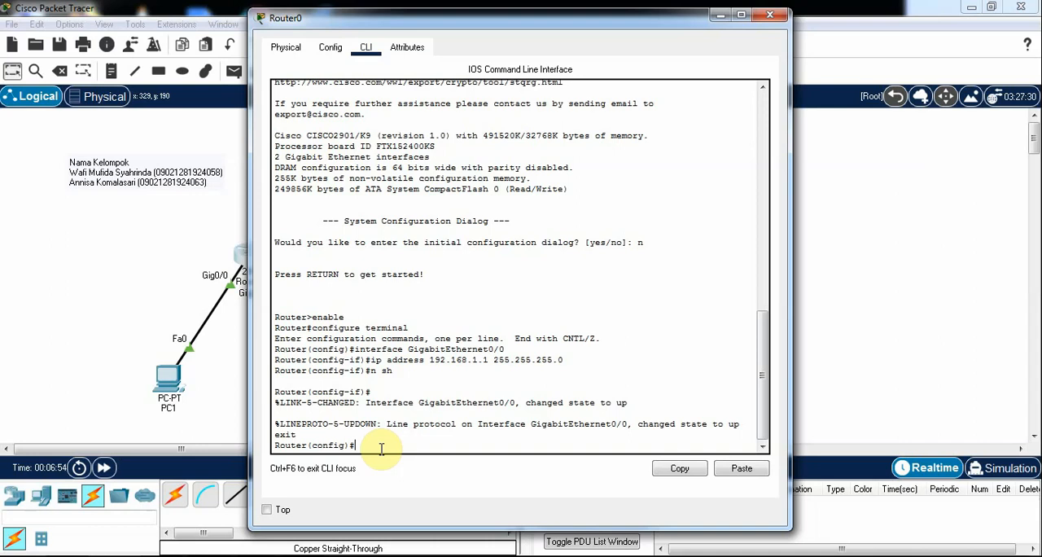
type("interface GigabitEt")
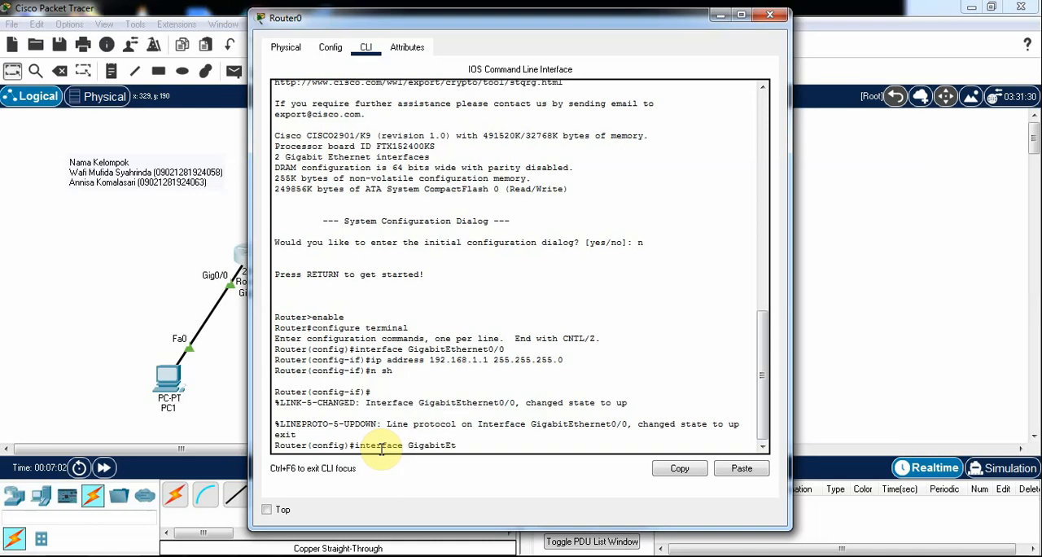
type("hernet0/1")
key("Return")
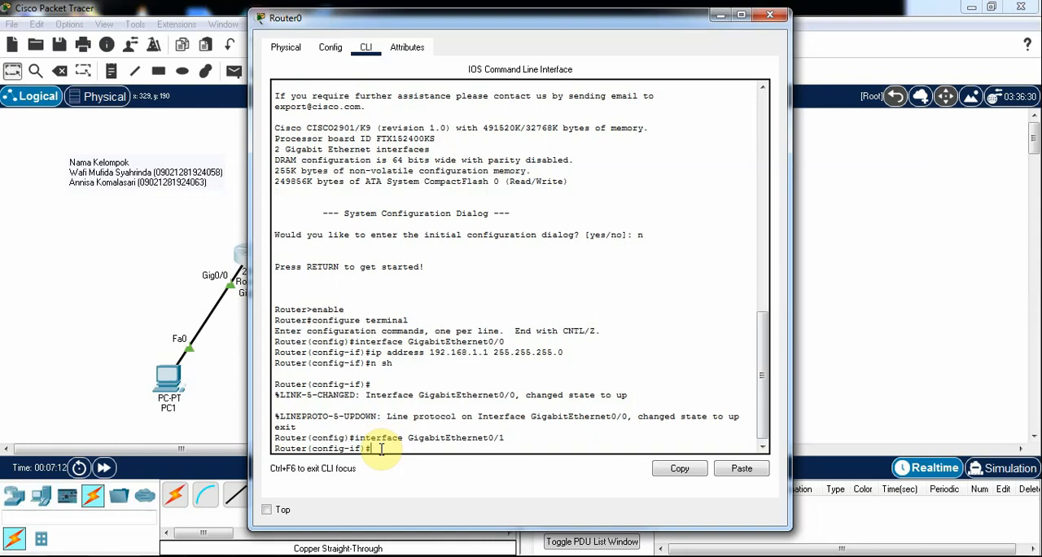
Assign IP address 192.168.2.1 with subnet mask 255.255.255.0 to GigabitEthernet0/1
type("ip address")
type("192.168.2.1")
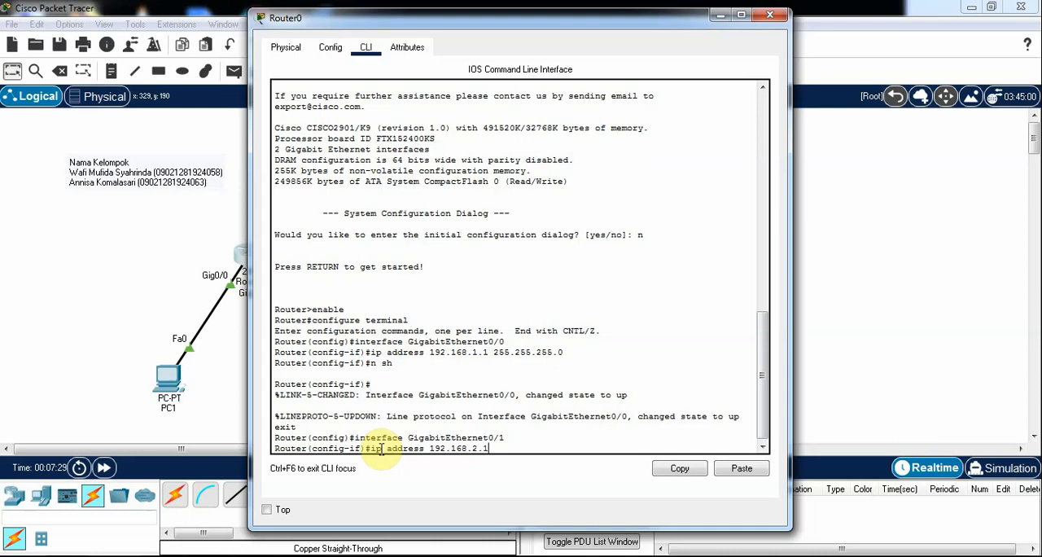
type(" 255.255.255.0")
key("Return")
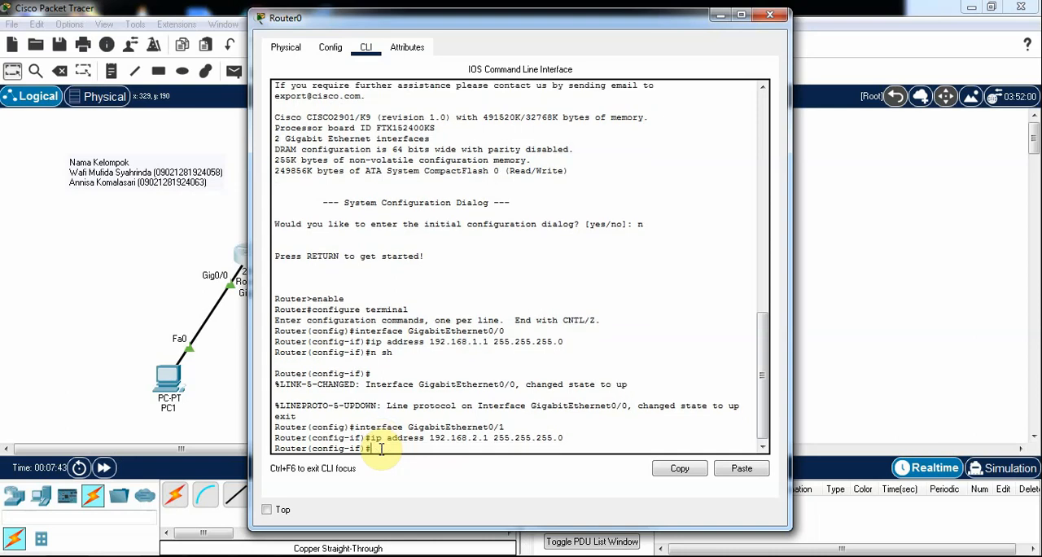
Enable GigabitEthernet0/1 with n sh, exit its interface configuration and close Router0's window
type("n sh")
key("Return")
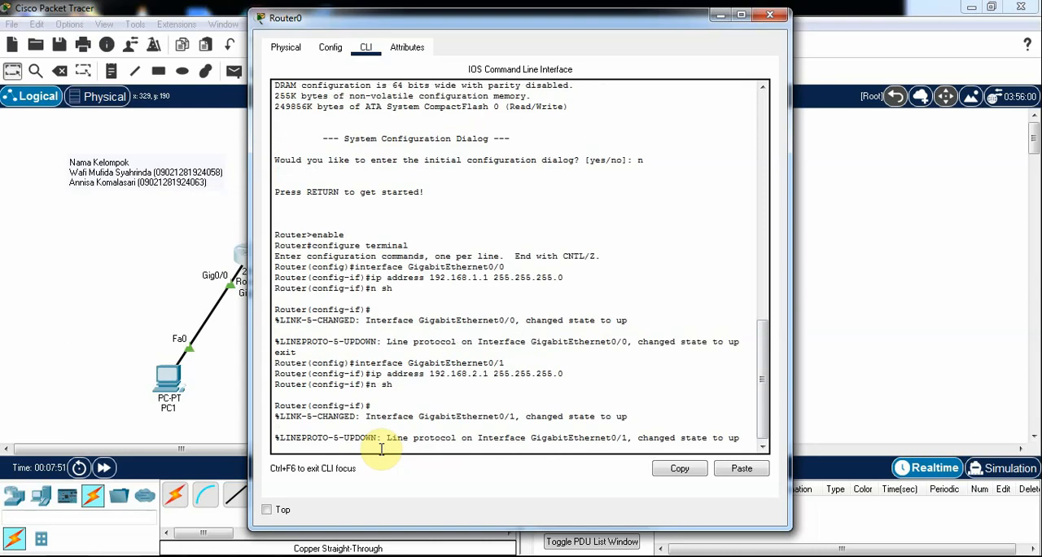
type("exit")
key("Return")
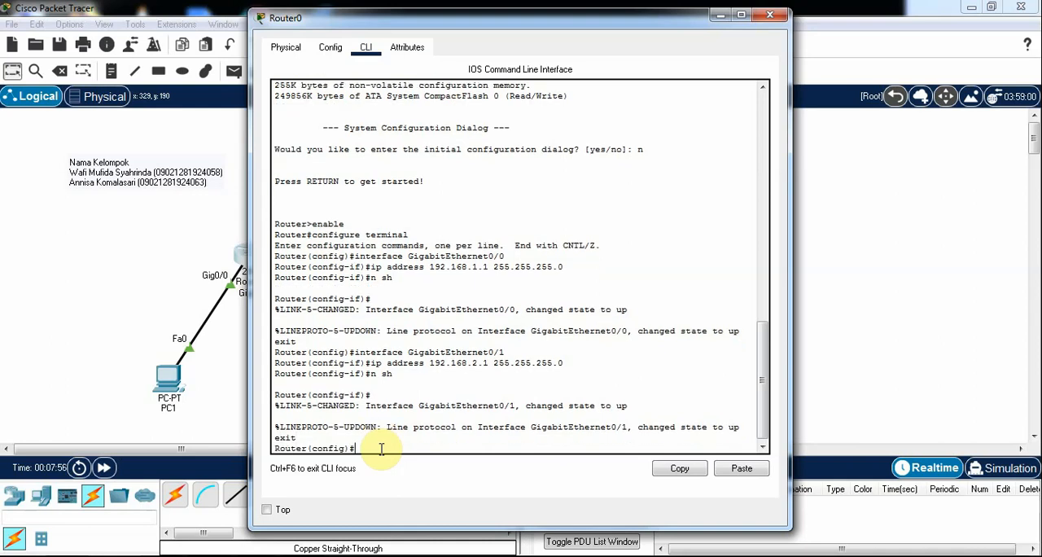
left_click(771, 17)
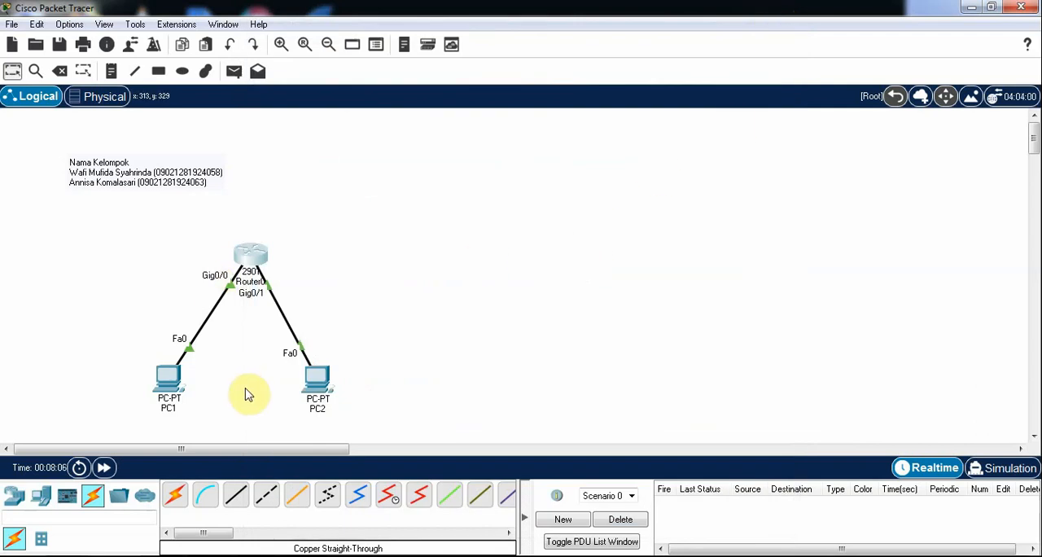
Ping PC2 at 192.168.2.2 from PC1's Command Prompt to test the connection through the router
left_click(175, 384)
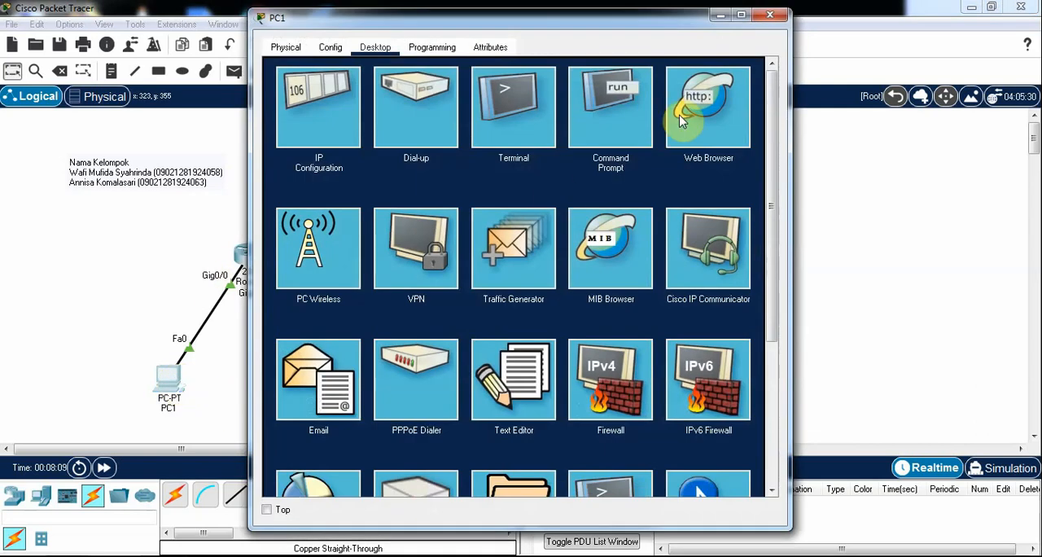
left_click(612, 109)
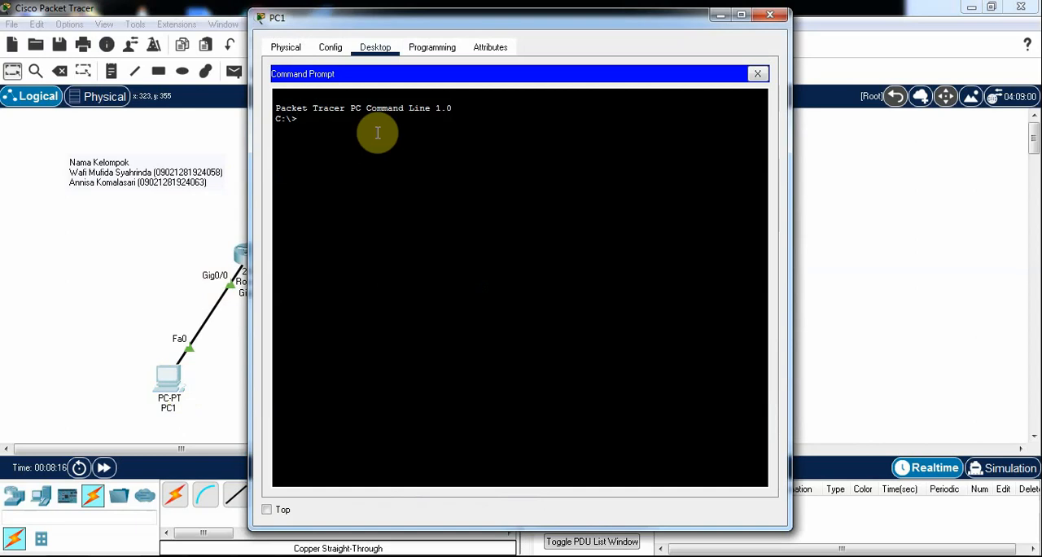
type("ping")
type("192.168.2.2")
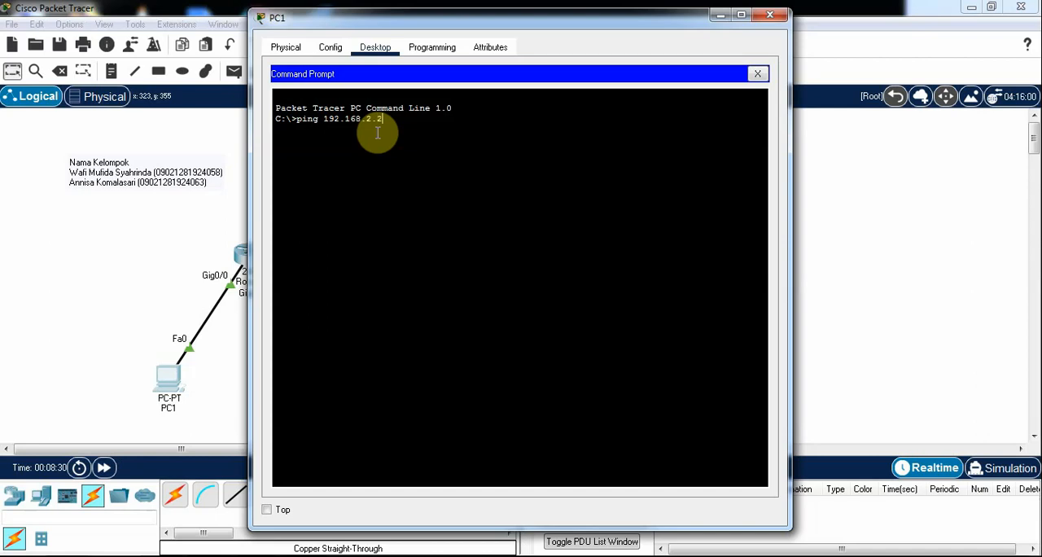
key("Return")
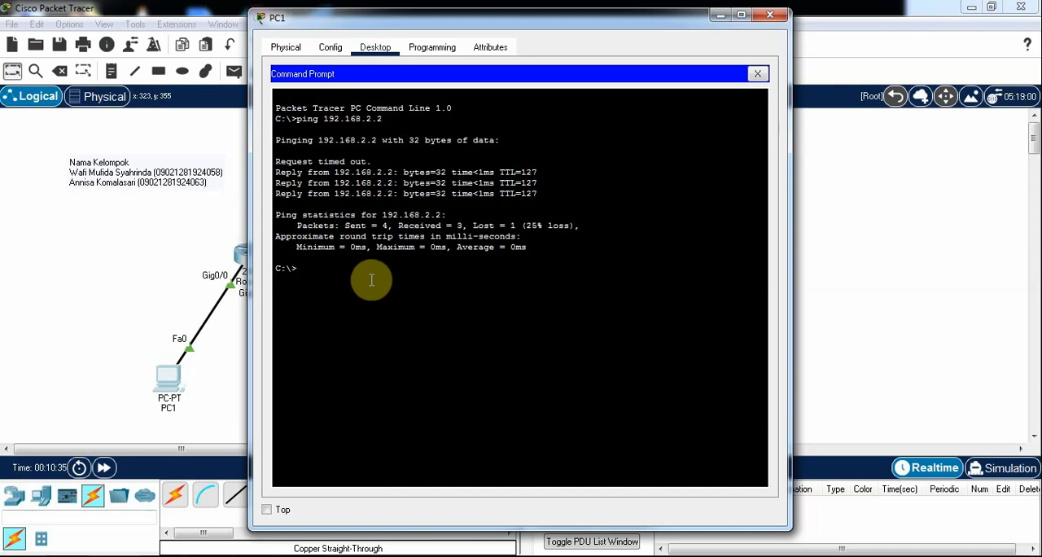
Repeat the ping to 192.168.2.2, review its packet and round-trip statistics, and close PC1's window
type("ping 192.168.2.2")
key("Return")
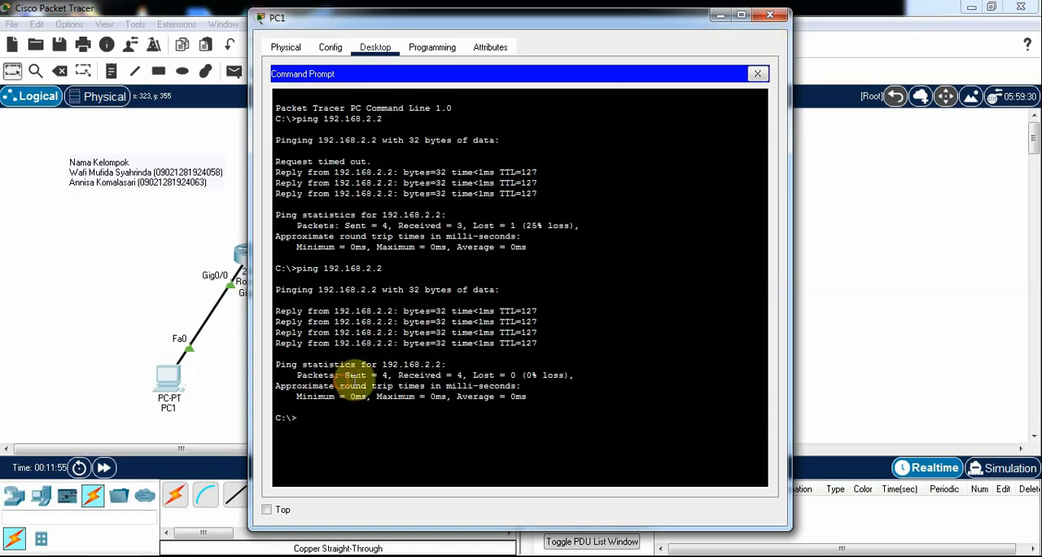
left_click_drag(340, 386, 528, 383)
left_click(561, 386)
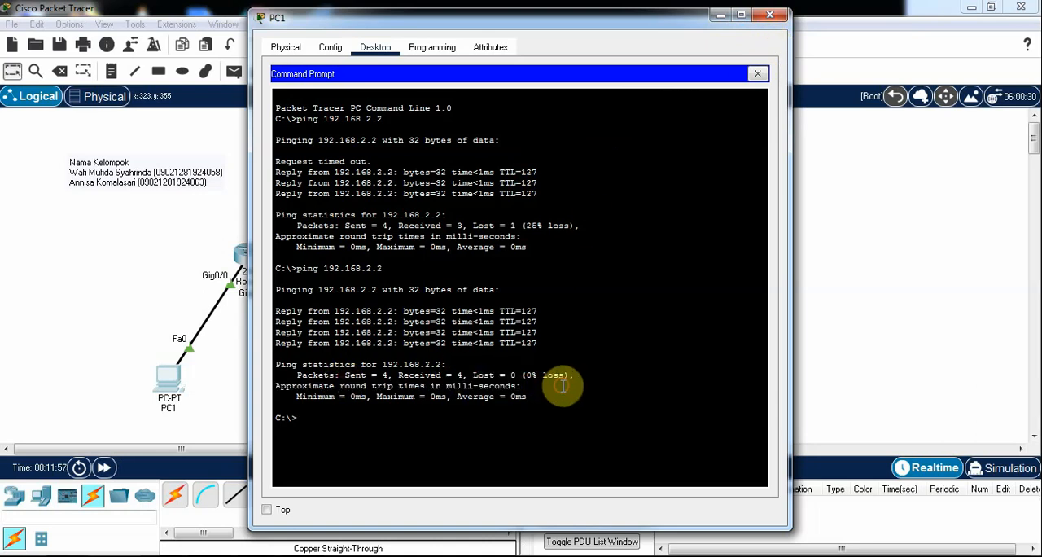
left_click(770, 15)
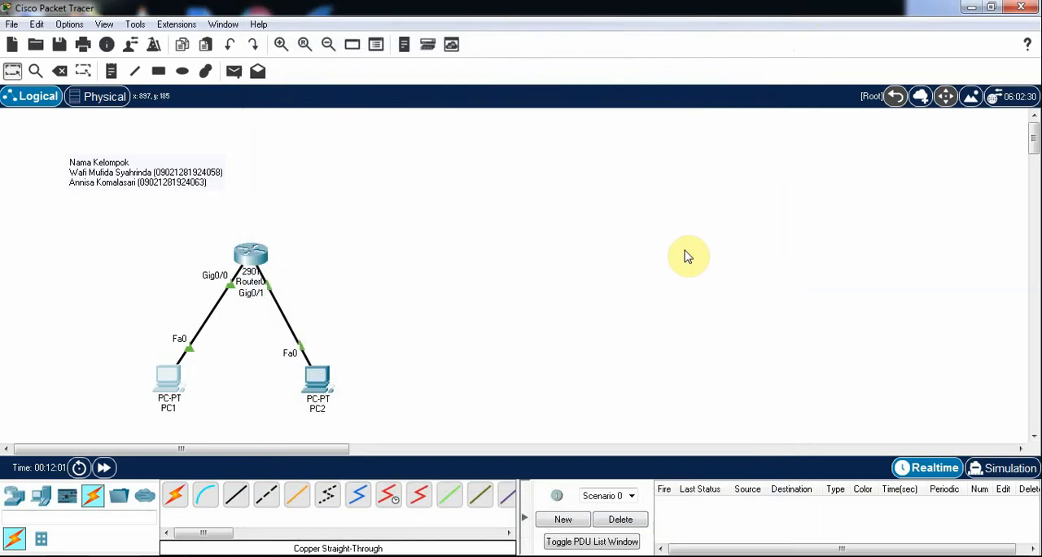